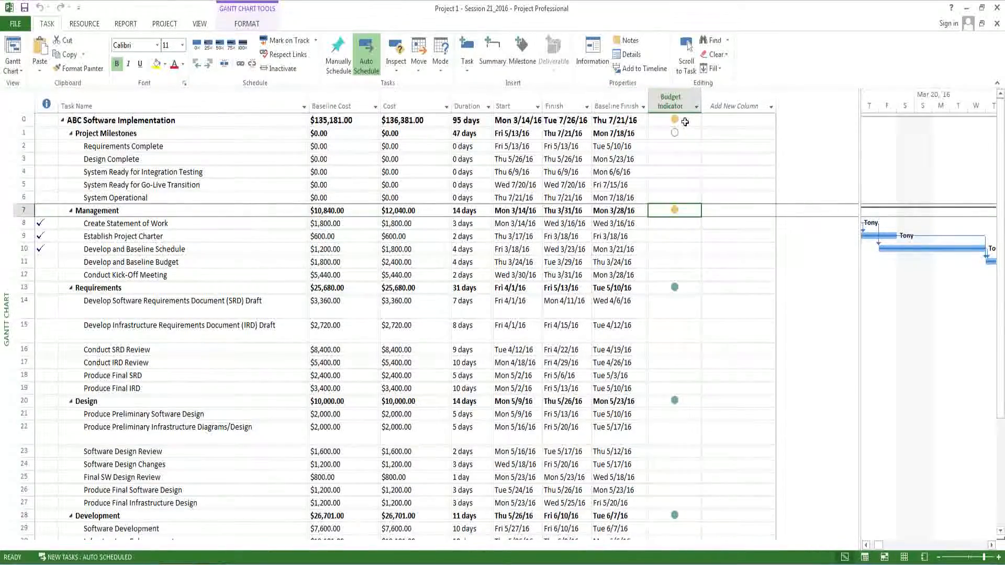
- Insert the Text3 field as a new column after Budget Indicator in the task table
{"action": "left_click", "coordinate": [746, 106]}
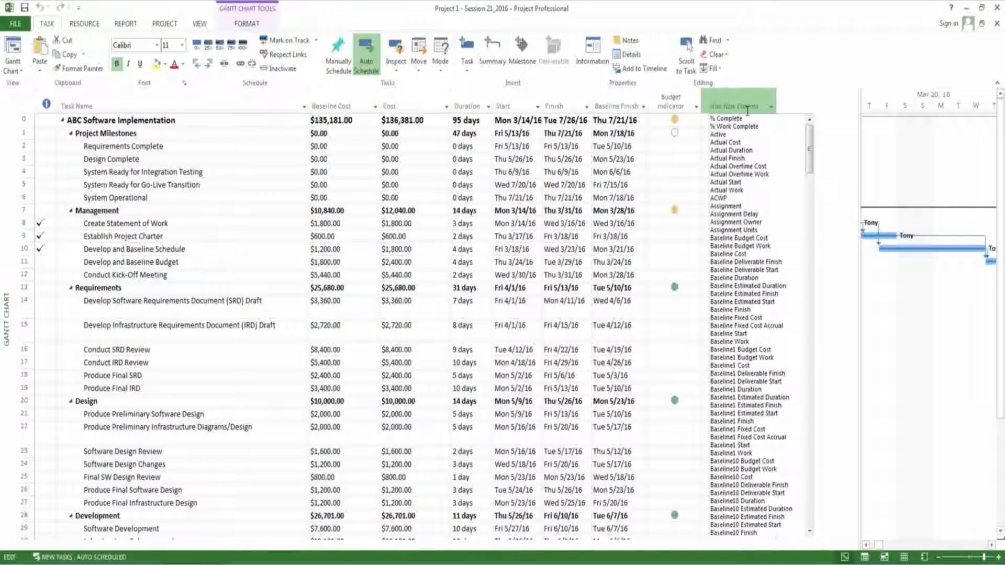
{"action": "scroll", "coordinate": [748, 362], "scroll_direction": "down", "scroll_amount": 12}
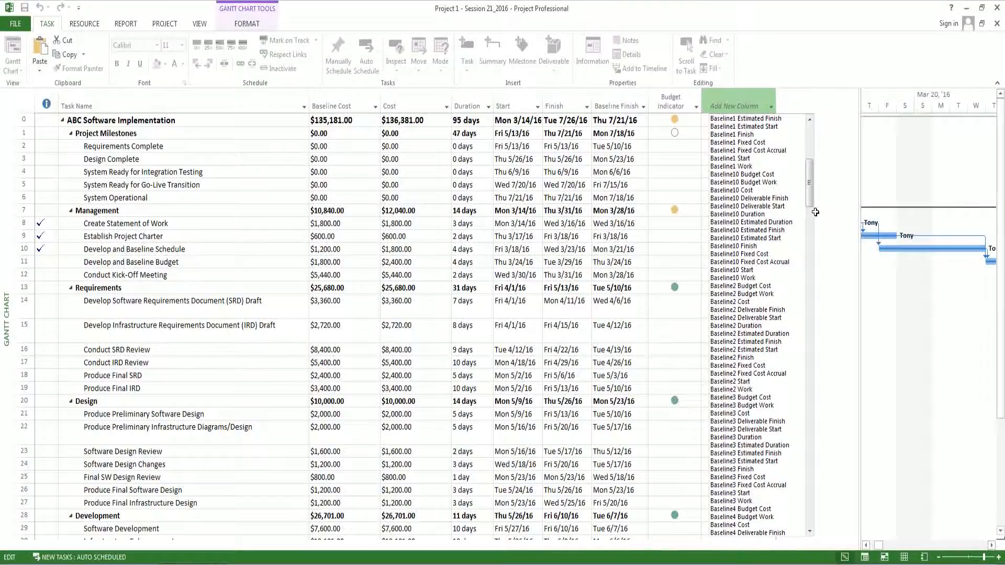
{"action": "left_click_drag", "start_coordinate": [810, 207], "coordinate": [811, 505]}
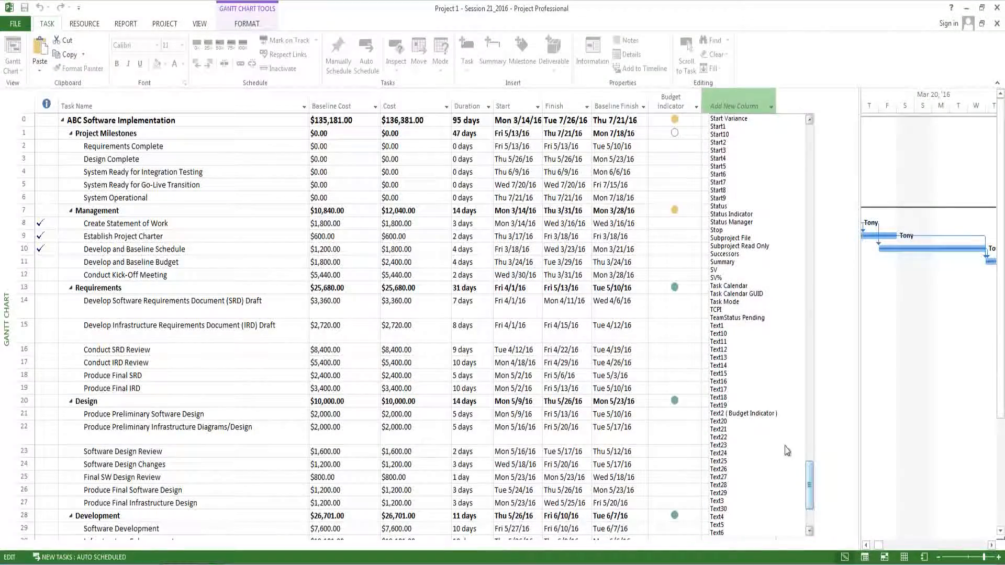
{"action": "left_click", "coordinate": [718, 501]}
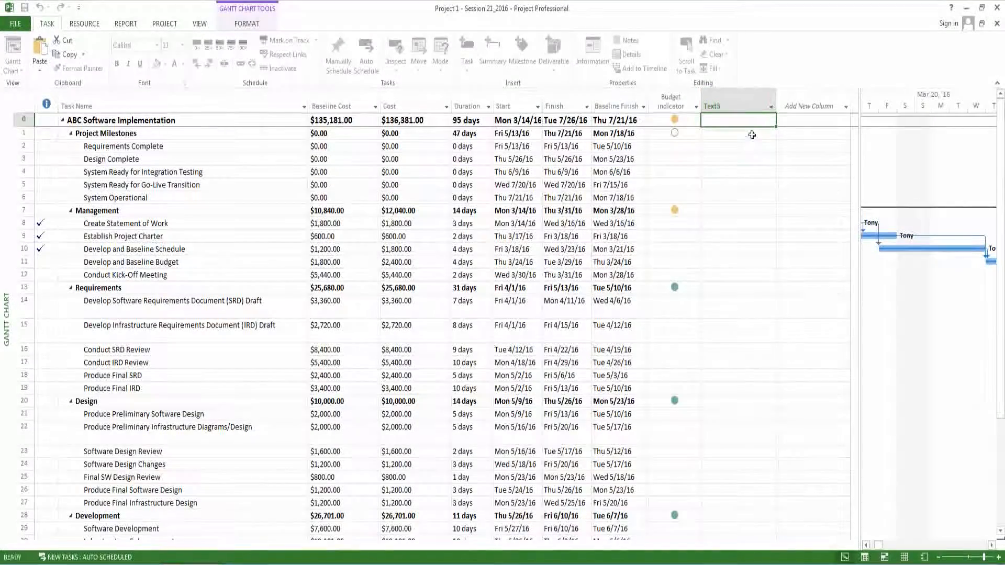
- Rename the Text3 custom field as Budget Flag
{"action": "left_click", "coordinate": [726, 106]}
{"action": "right_click", "coordinate": [725, 108]}
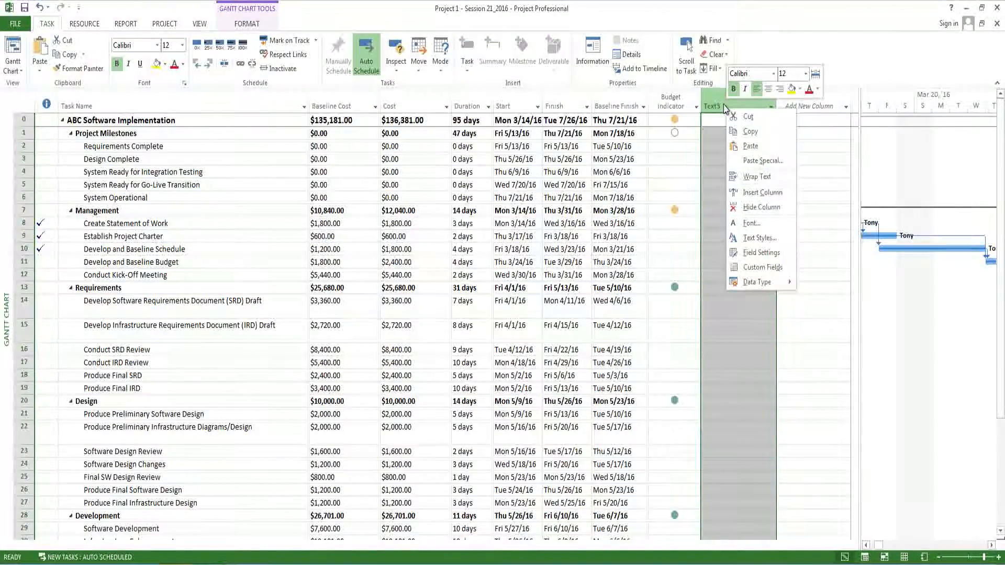
{"action": "left_click", "coordinate": [751, 268]}
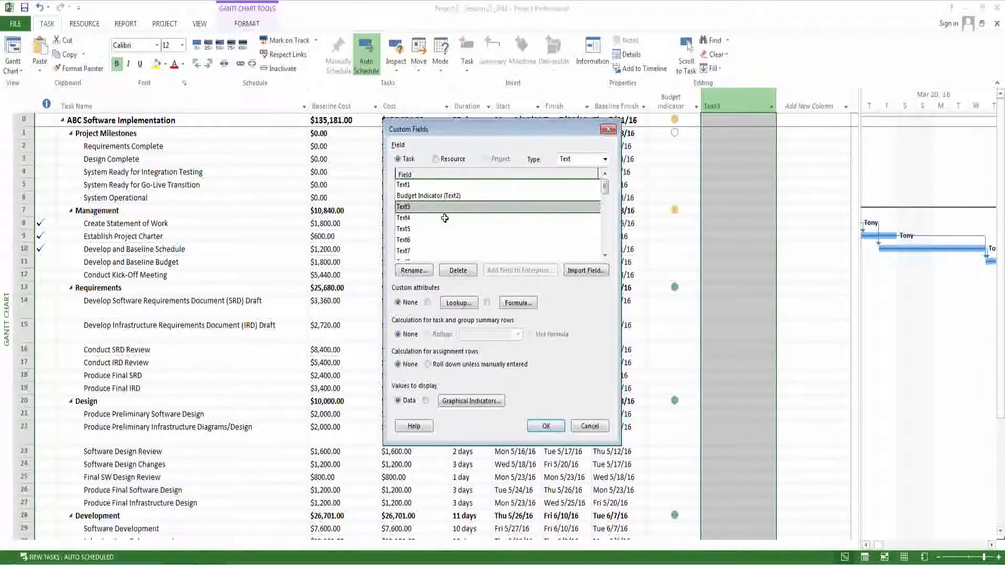
{"action": "left_click", "coordinate": [428, 271]}
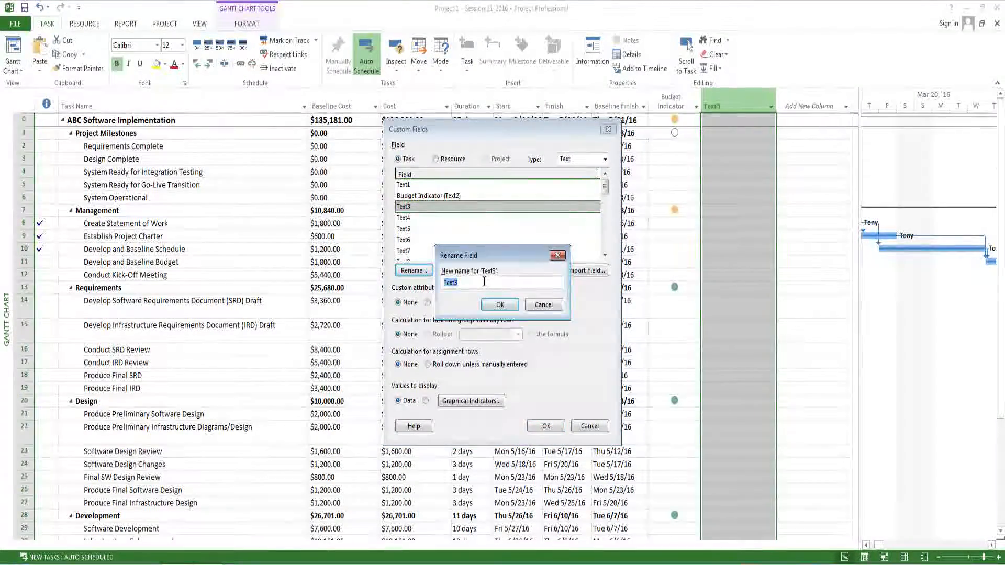
{"action": "type", "text": "Bud"}
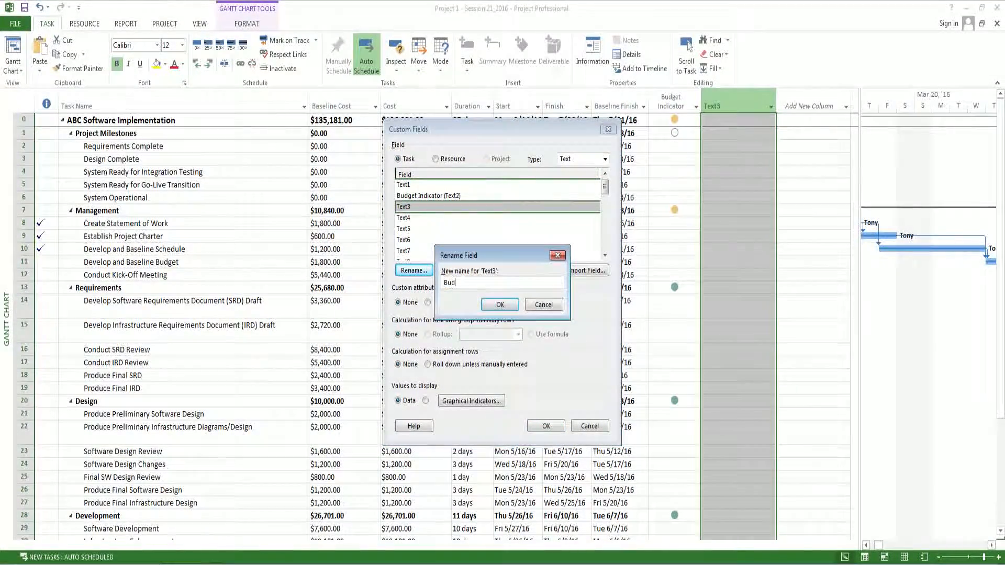
{"action": "type", "text": "get Flag"}
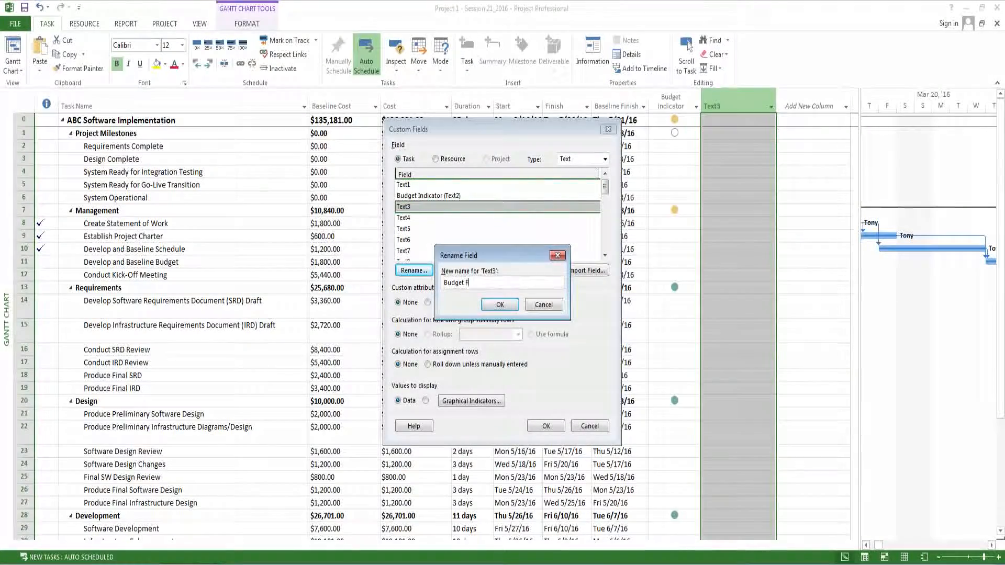
{"action": "left_click", "coordinate": [499, 305]}
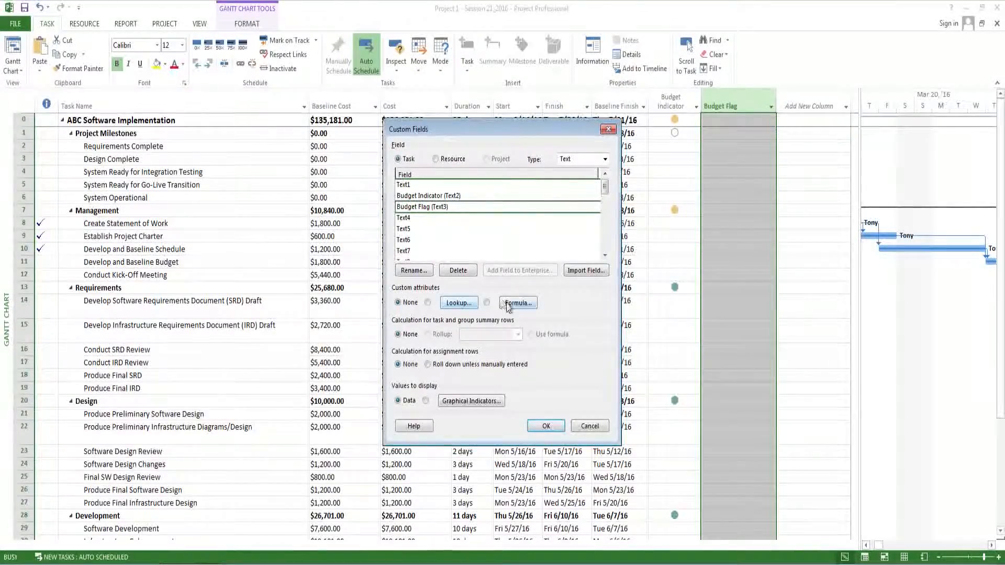
- Set the Budget Flag field's custom attributes to Formula, accept discarding its existing data, and apply the custom field settings
{"action": "left_click", "coordinate": [486, 304]}
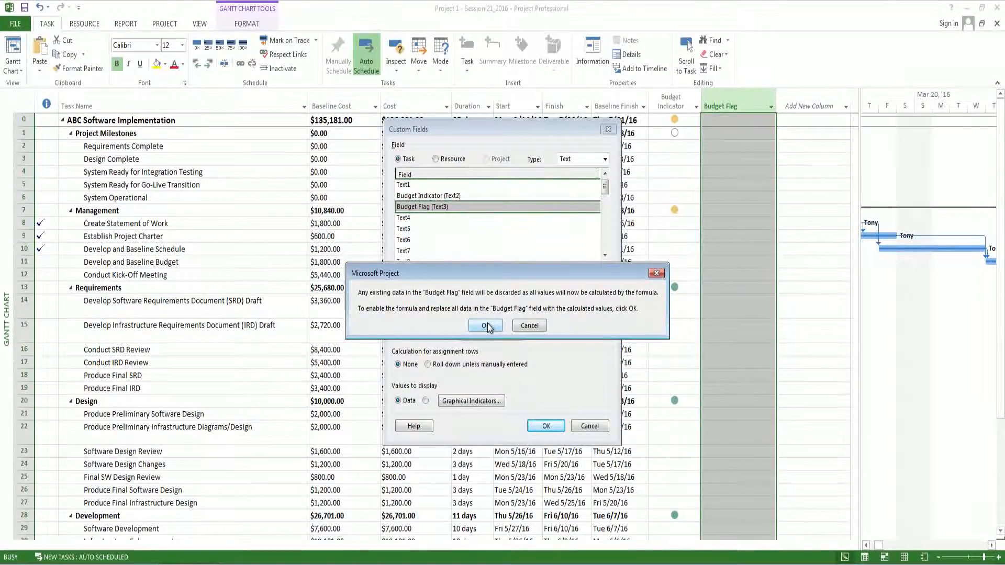
{"action": "left_click", "coordinate": [487, 326]}
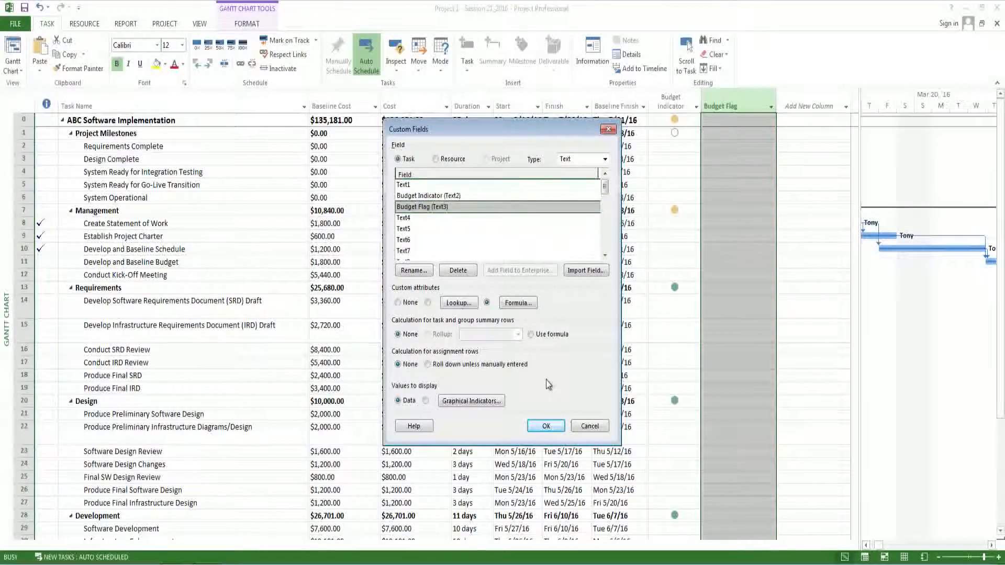
{"action": "left_click", "coordinate": [546, 427]}
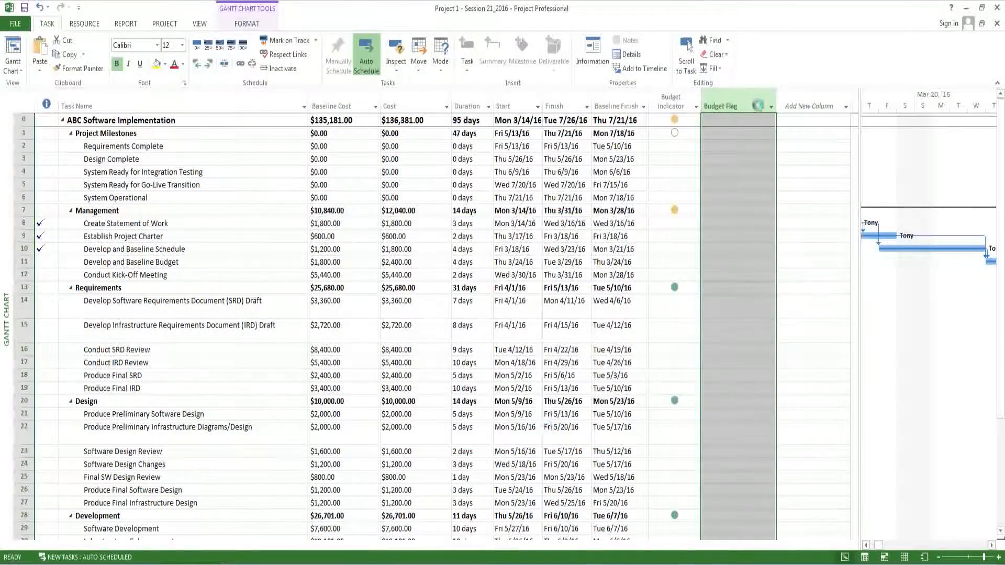
- Copy the whole Switch formula from the Budget Indicator custom field and leave that field's formula unedited
{"action": "right_click", "coordinate": [672, 101]}
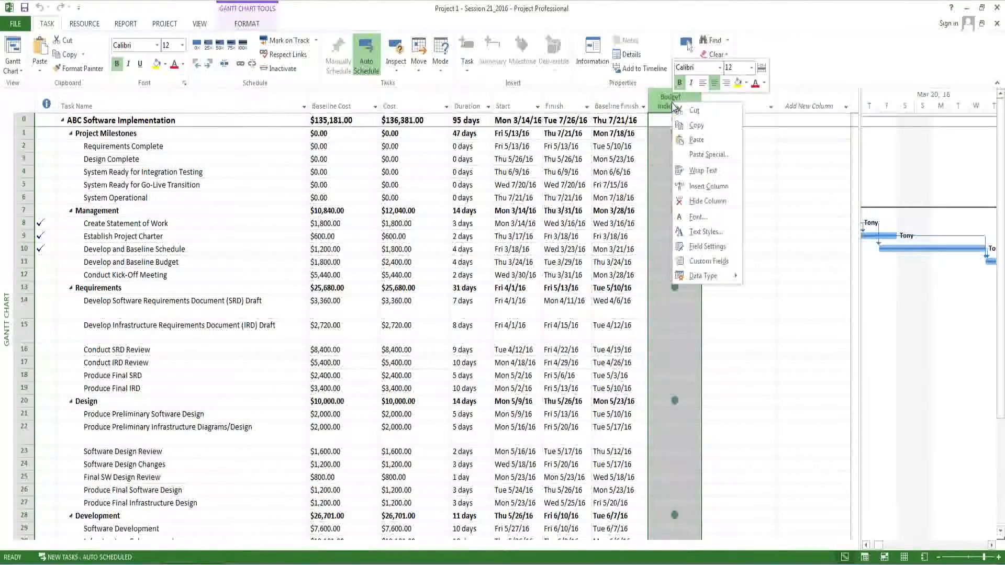
{"action": "left_click", "coordinate": [703, 262]}
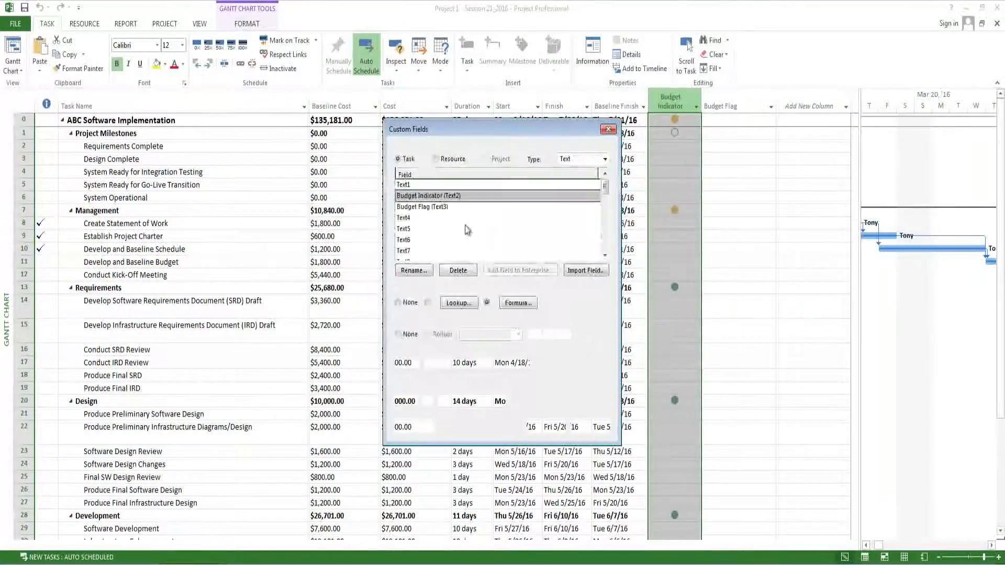
{"action": "left_click", "coordinate": [517, 306]}
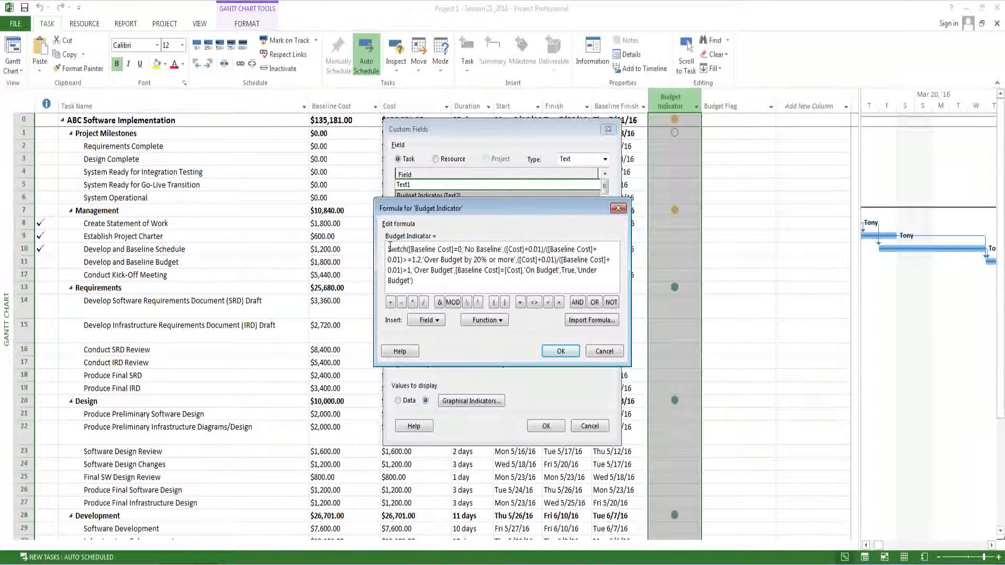
{"action": "left_click_drag", "start_coordinate": [389, 250], "coordinate": [417, 278]}
{"action": "key", "text": "ctrl+c"}
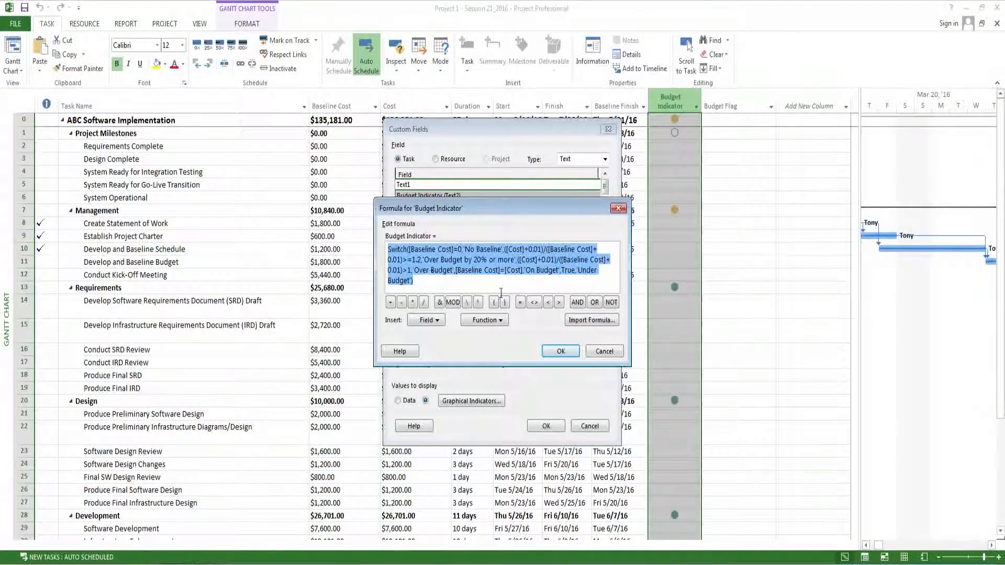
{"action": "left_click", "coordinate": [602, 352]}
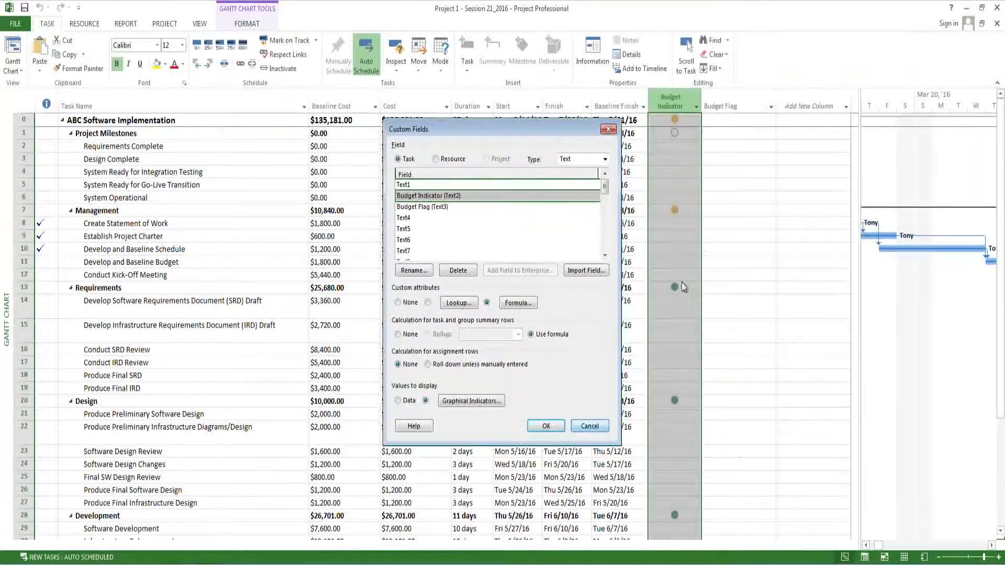
- Paste the copied Switch formula into the Budget Flag custom field and accept replacing its data with calculated values
{"action": "right_click", "coordinate": [743, 105]}
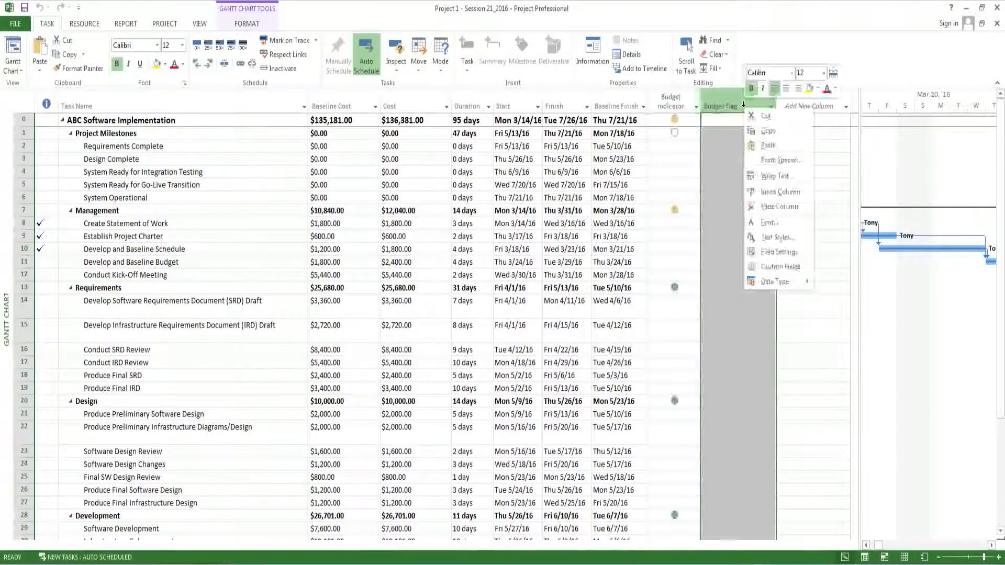
{"action": "left_click", "coordinate": [757, 267]}
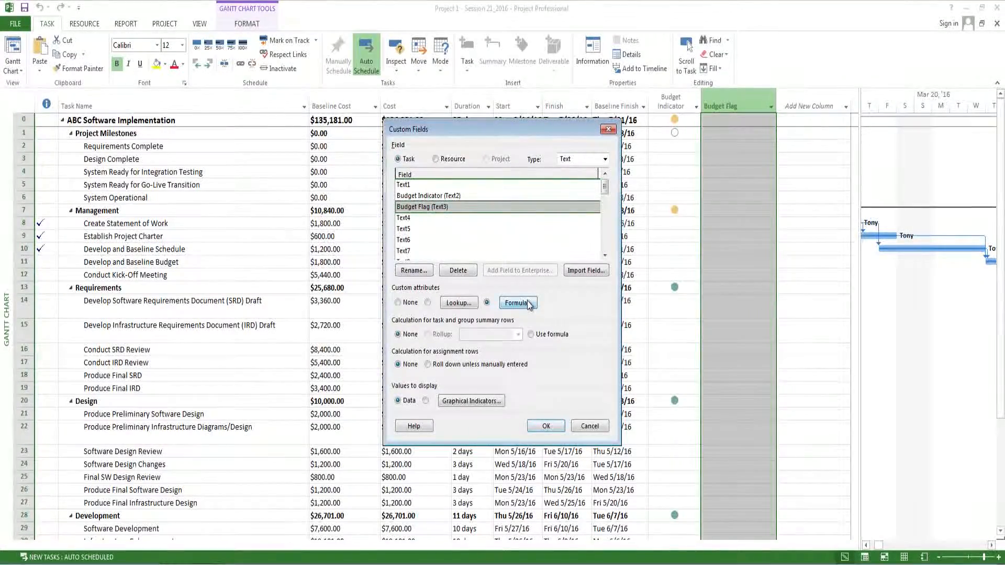
{"action": "left_click", "coordinate": [529, 303]}
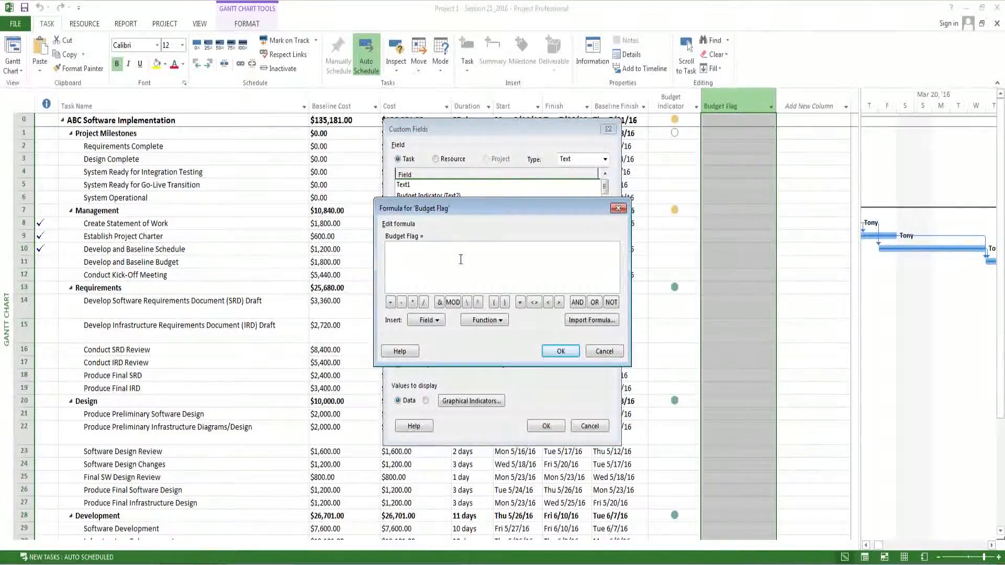
{"action": "key", "text": "ctrl+v"}
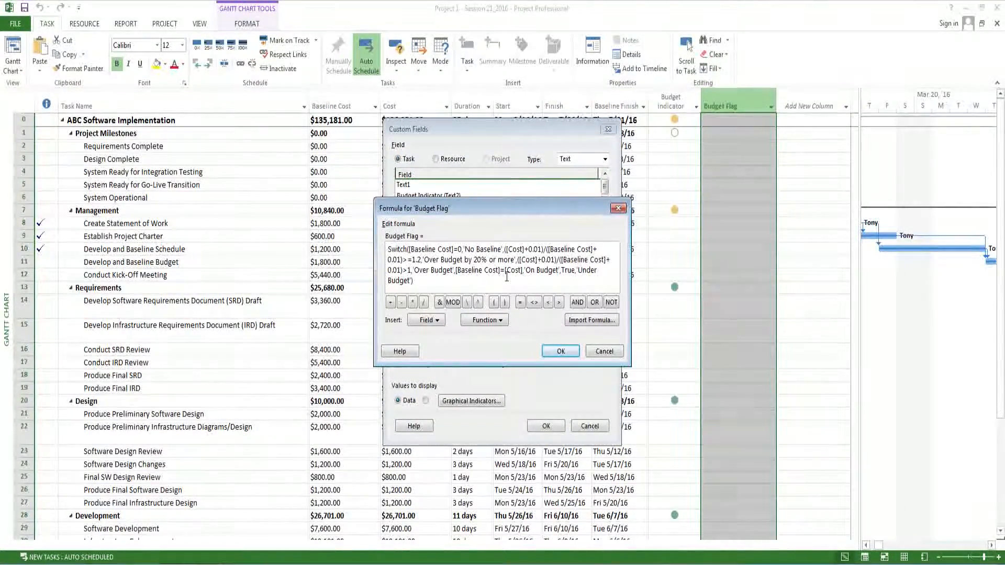
{"action": "left_click", "coordinate": [570, 352]}
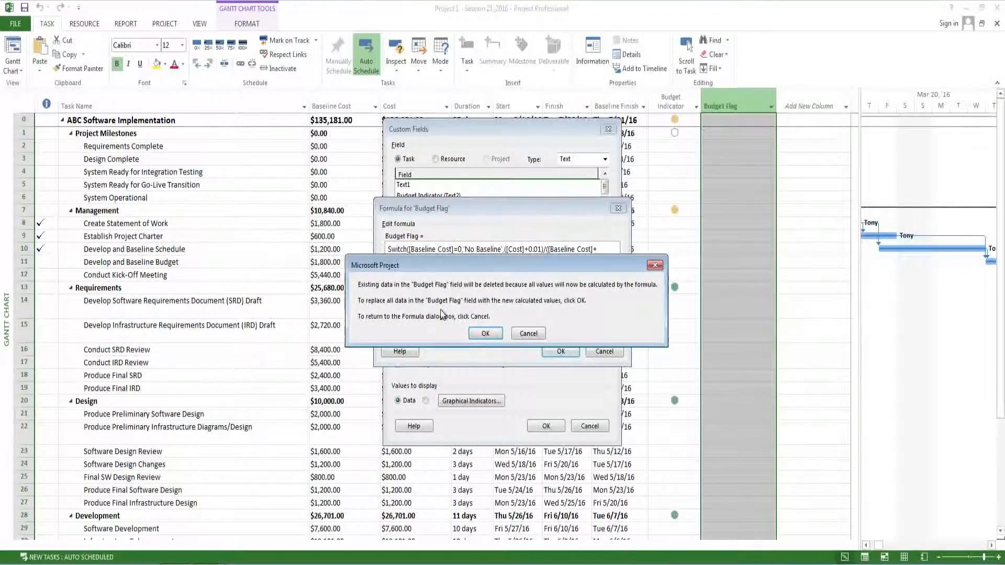
{"action": "left_click", "coordinate": [486, 334]}
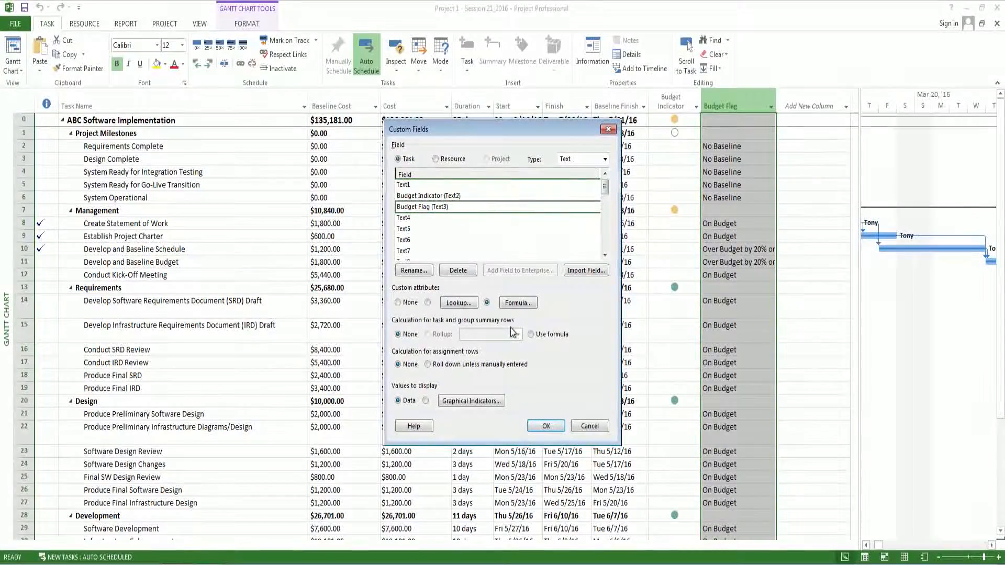
- Make Budget Flag use the formula for task and group summary rows and display graphical indicators, opening the indicator settings
{"action": "left_click", "coordinate": [531, 335]}
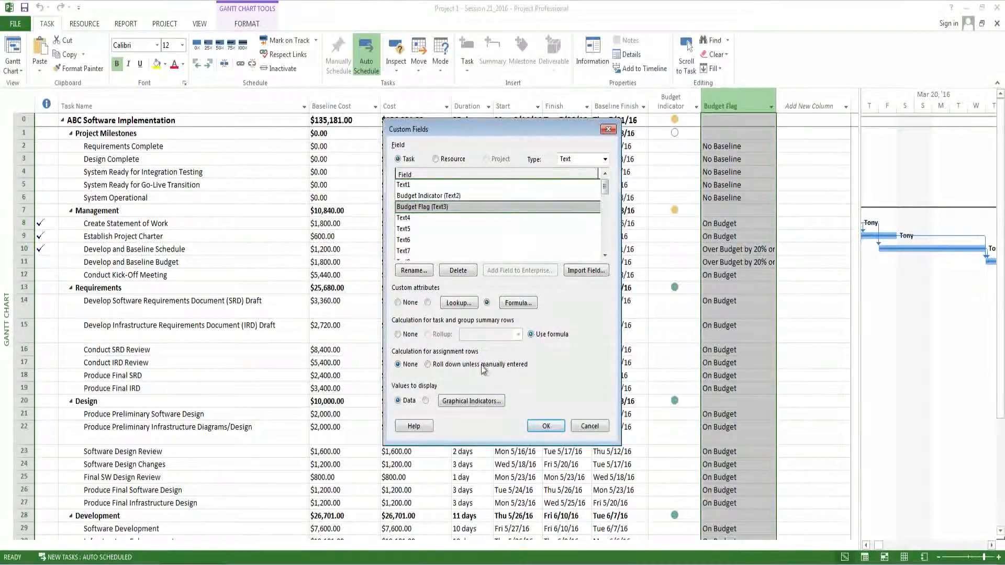
{"action": "left_click", "coordinate": [427, 401]}
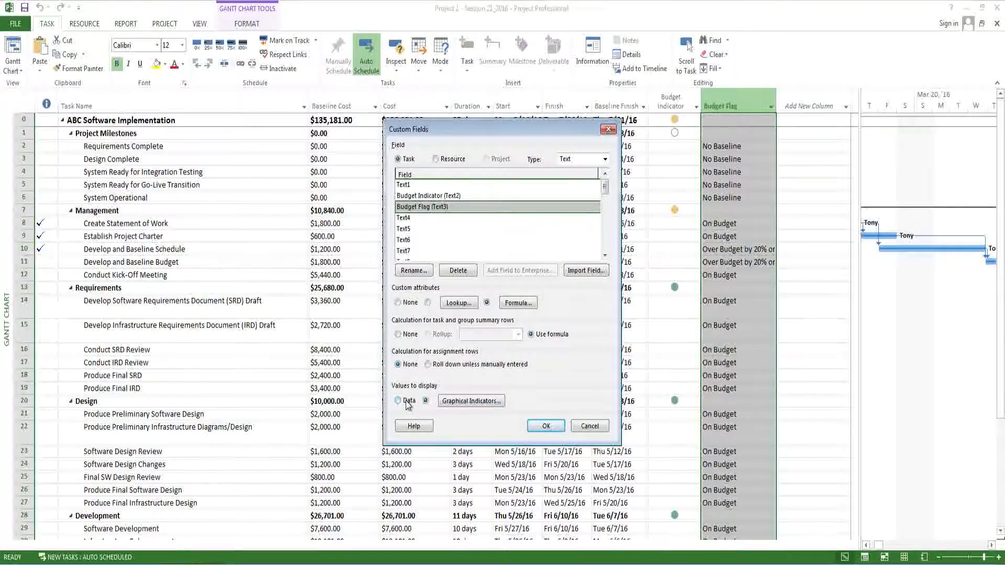
{"action": "left_click", "coordinate": [464, 401]}
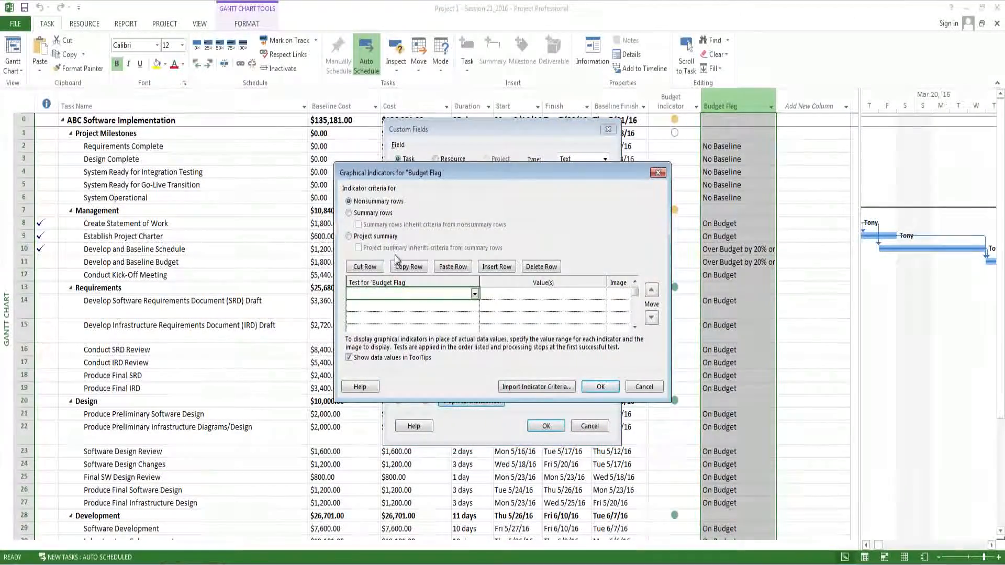
- Choose Summary rows for the indicator criteria and check the list of budget status values in the Untitled Notepad file
{"action": "left_click", "coordinate": [350, 214]}
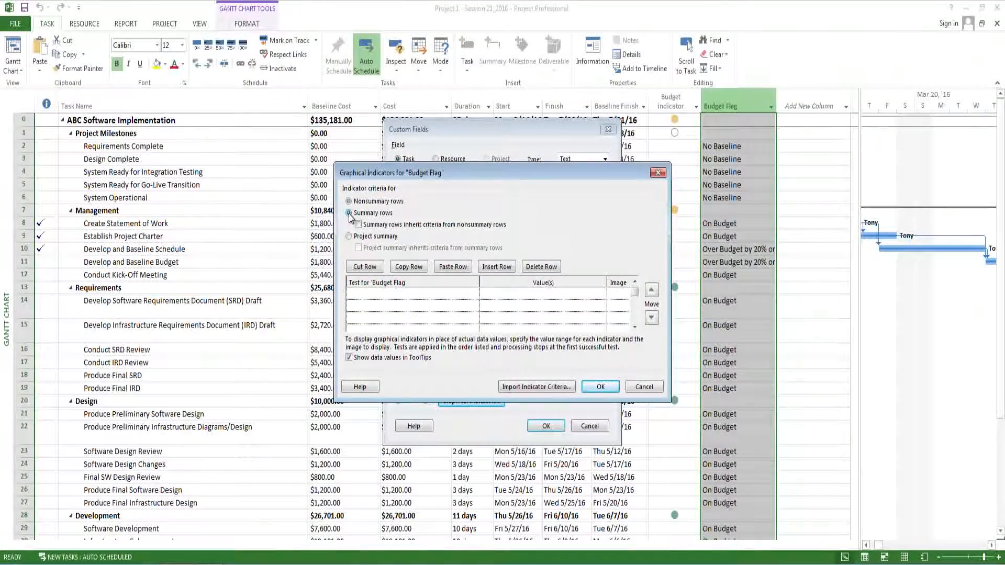
{"action": "left_click", "coordinate": [368, 294]}
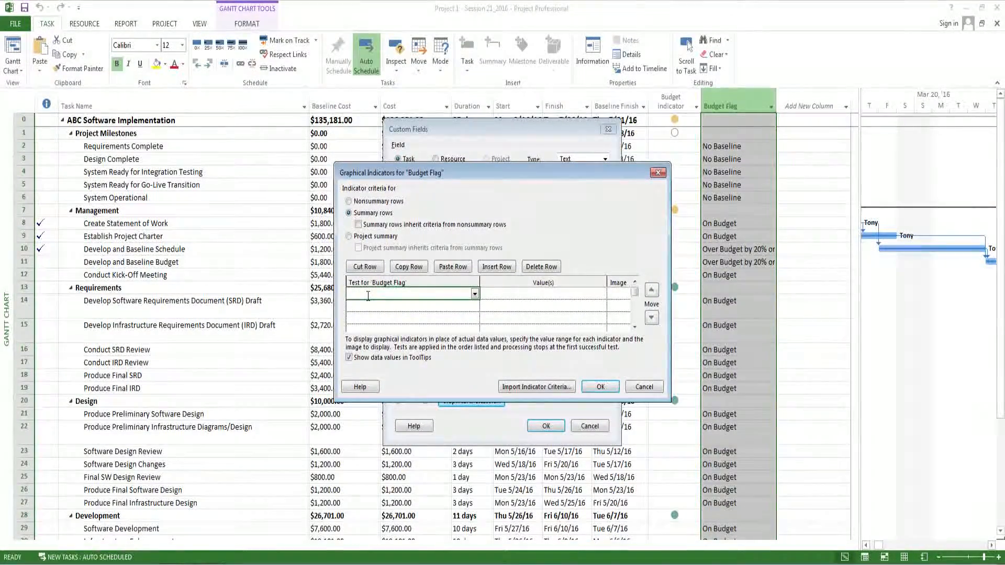
{"action": "mouse_move", "coordinate": [208, 564]}
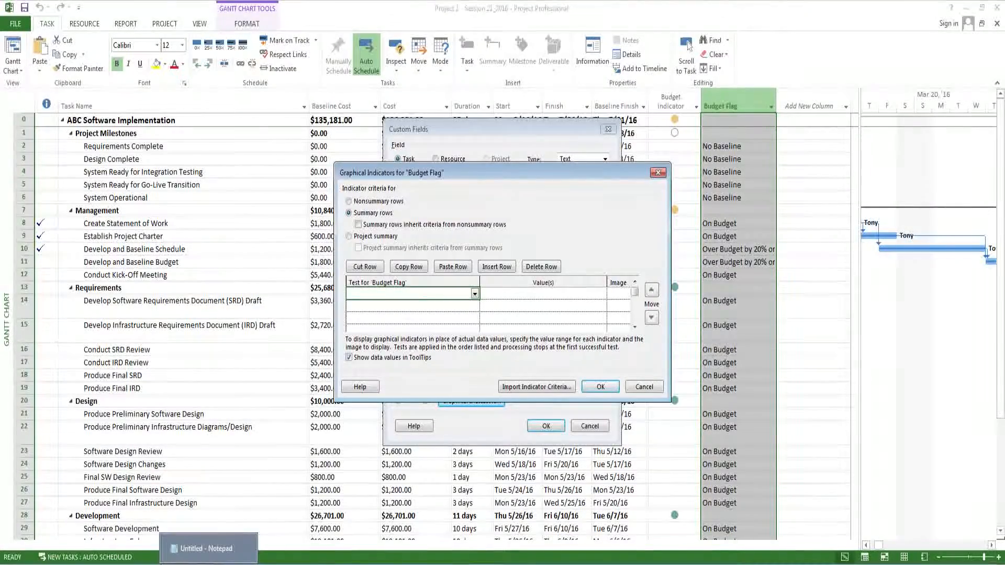
{"action": "left_click", "coordinate": [208, 548]}
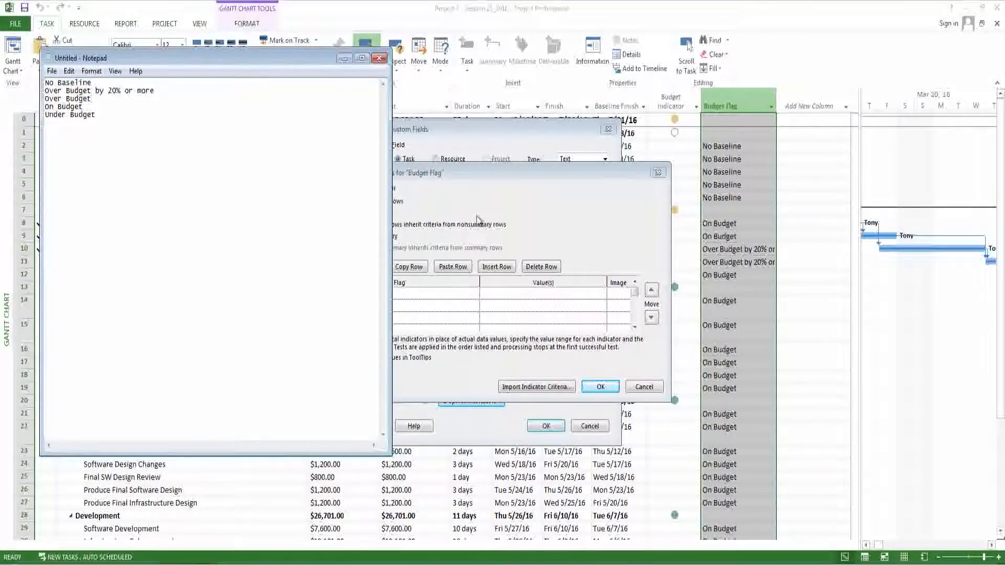
{"action": "left_click", "coordinate": [485, 174]}
- Define the first Budget Flag indicator test for summary rows as equals No Baseline
{"action": "left_click", "coordinate": [456, 299]}
{"action": "left_click", "coordinate": [474, 294]}
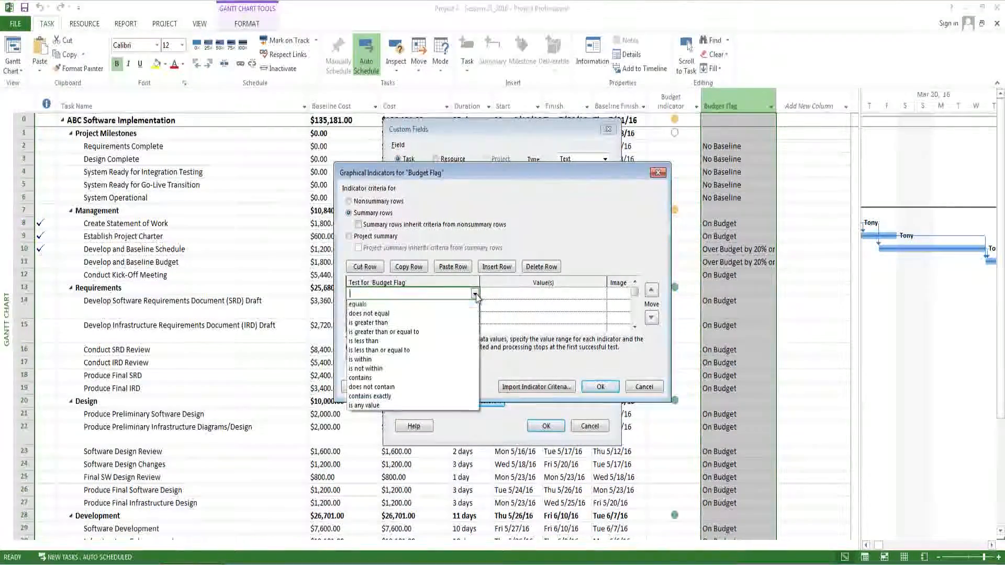
{"action": "left_click", "coordinate": [453, 304]}
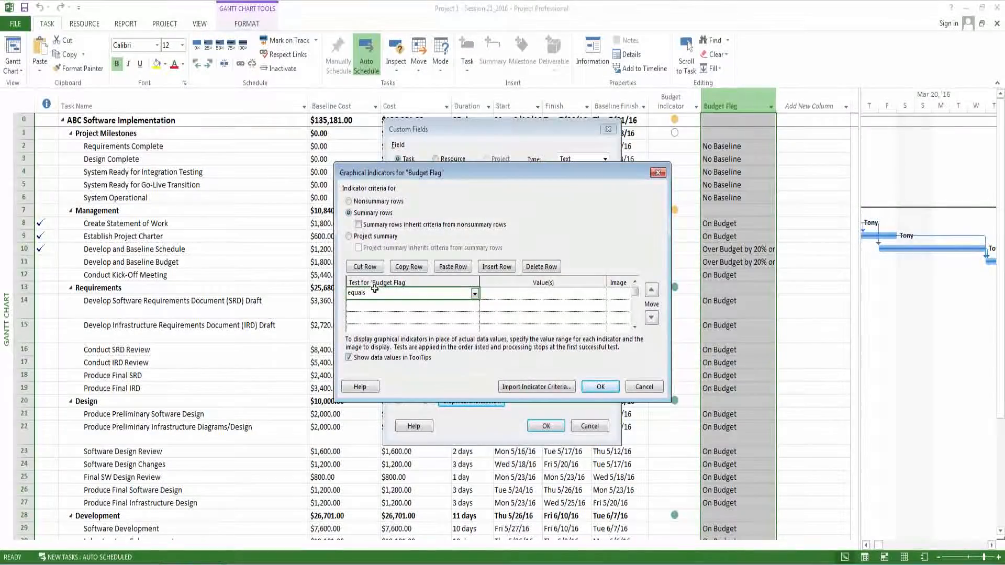
{"action": "left_click", "coordinate": [507, 296]}
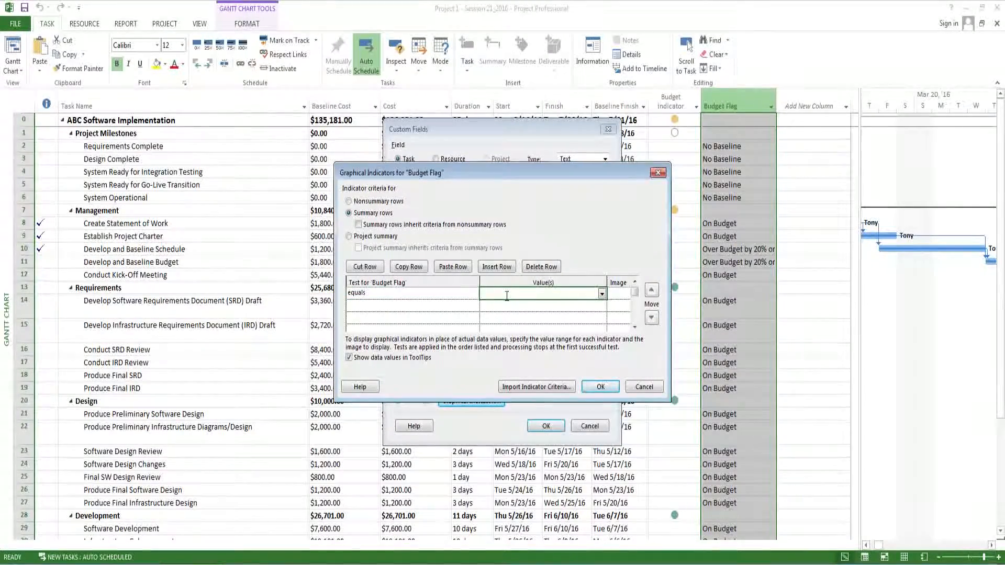
{"action": "type", "text": "No Baseline"}
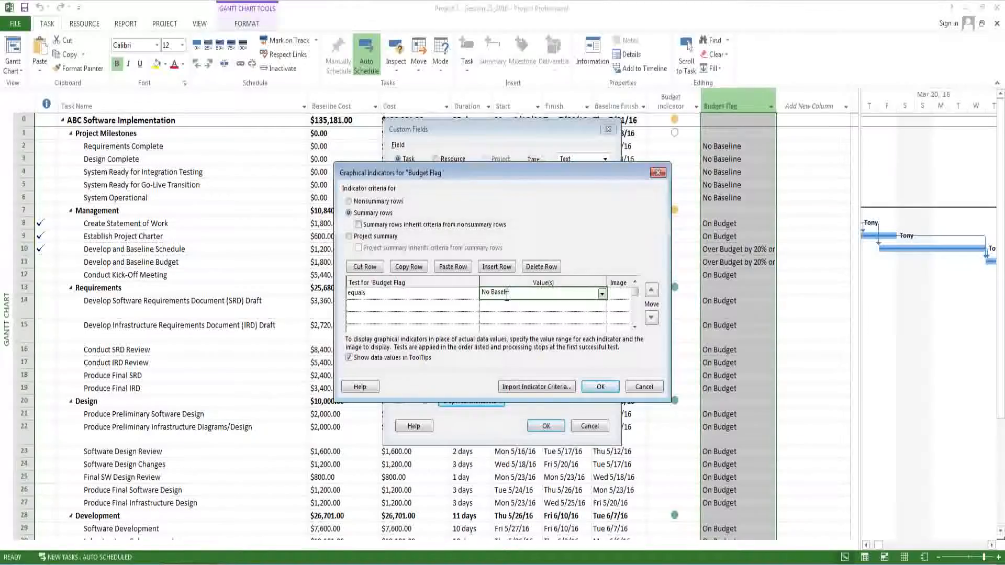
{"action": "left_click", "coordinate": [403, 307]}
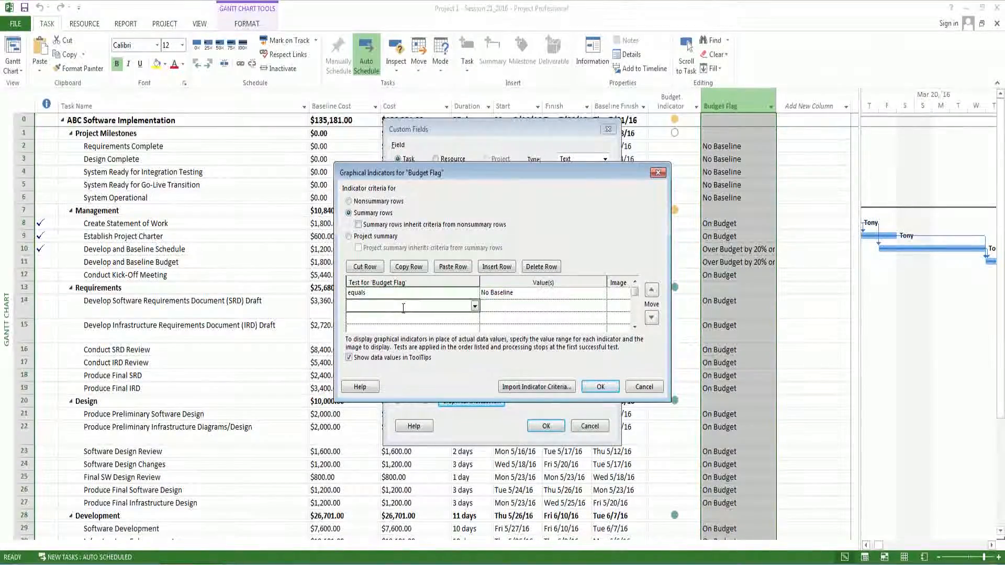
- Define the second Budget Flag indicator test for summary rows as equals Over Budget
{"action": "type", "text": "equal"}
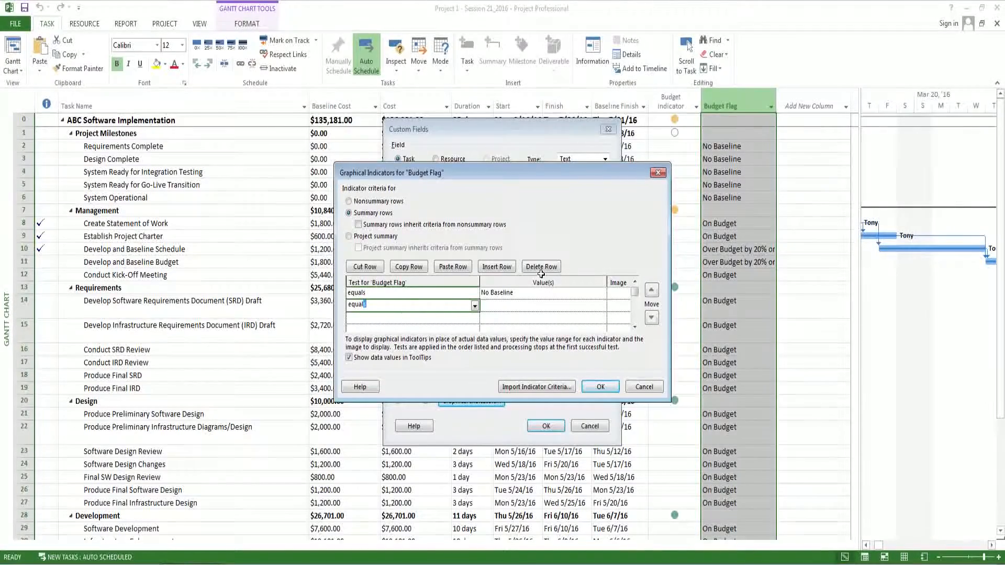
{"action": "left_click", "coordinate": [532, 306]}
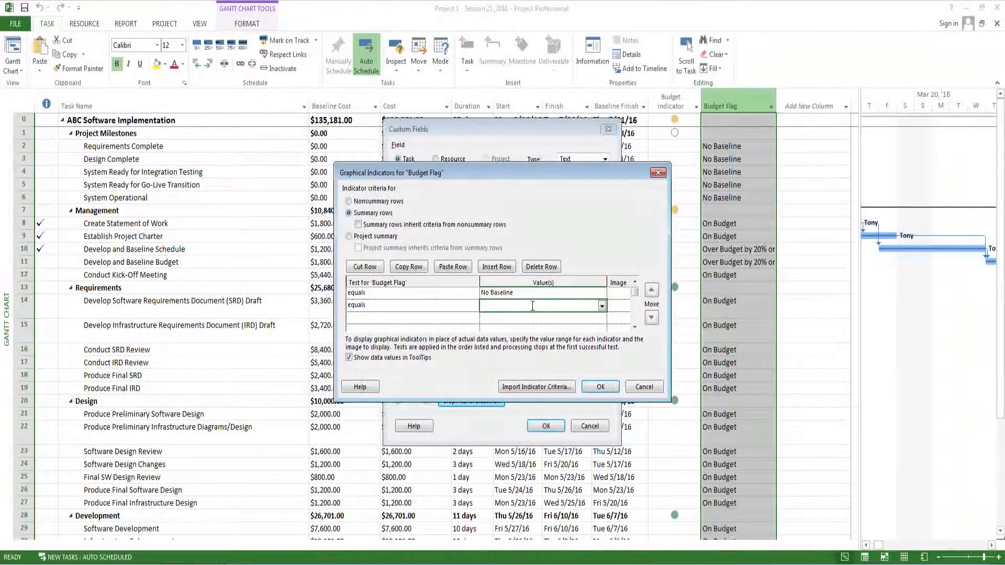
{"action": "type", "text": "Over Budg"}
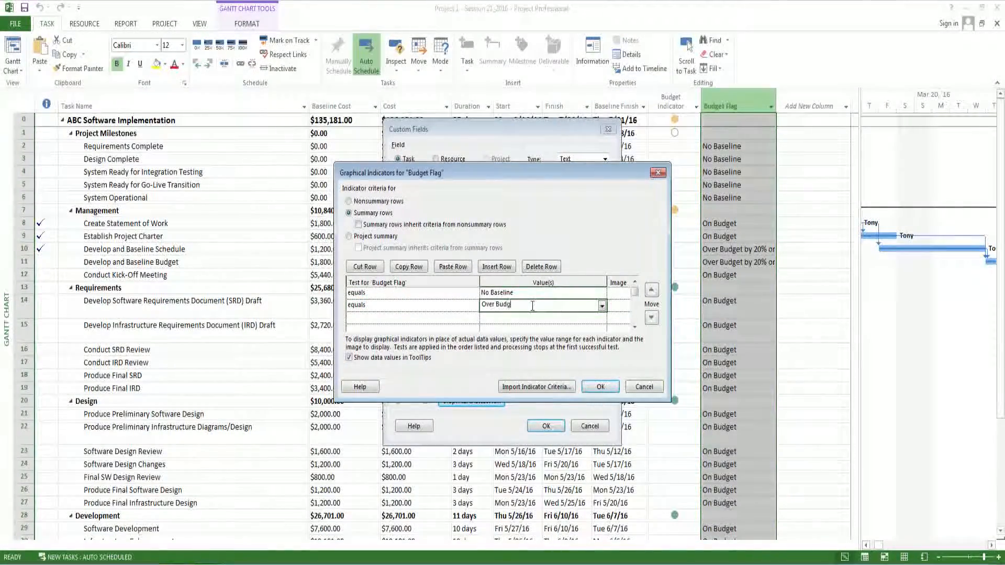
{"action": "type", "text": "et"}
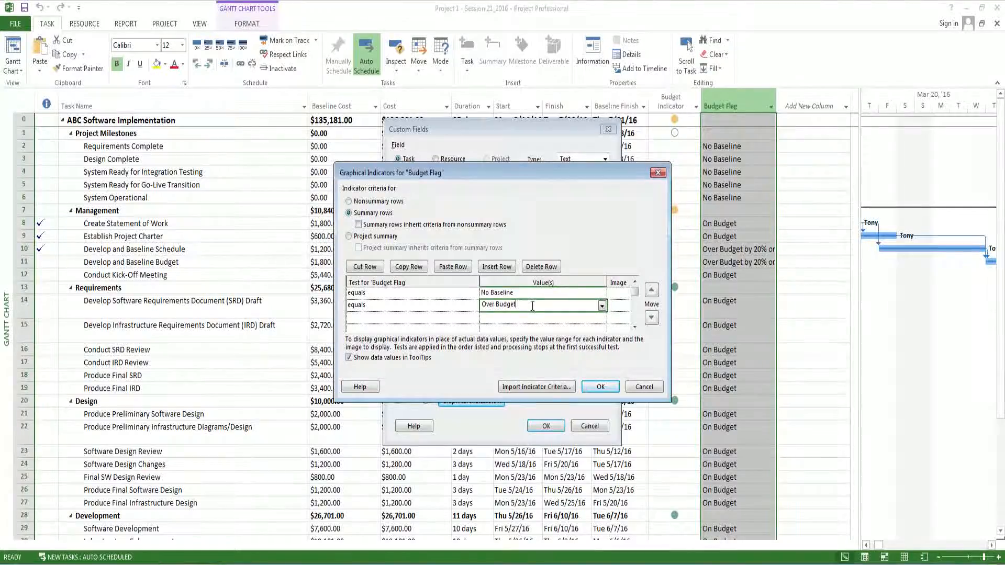
- Add a third summary-row indicator test set to equals On Budget
{"action": "left_click", "coordinate": [430, 315]}
{"action": "left_click", "coordinate": [476, 320]}
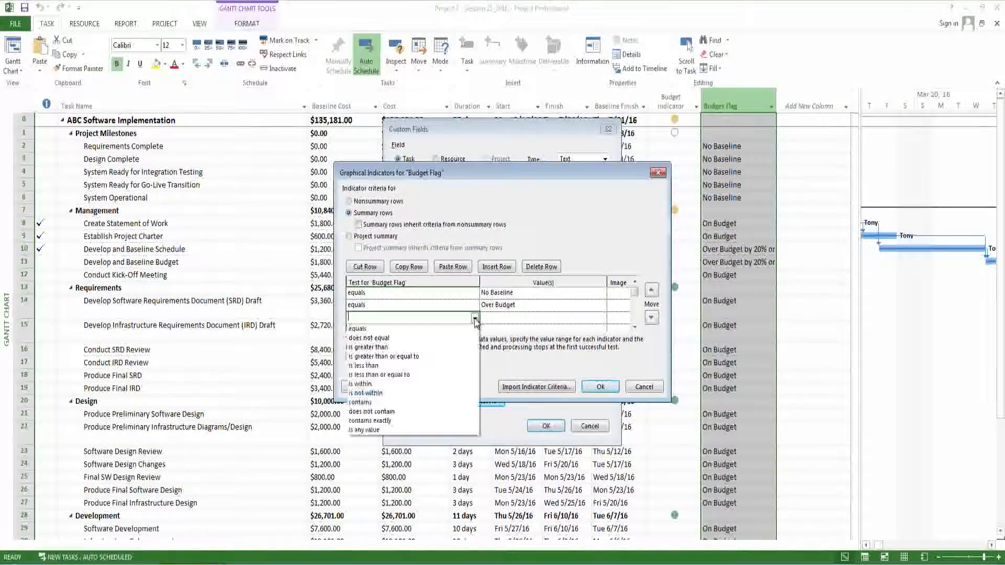
{"action": "left_click", "coordinate": [451, 326]}
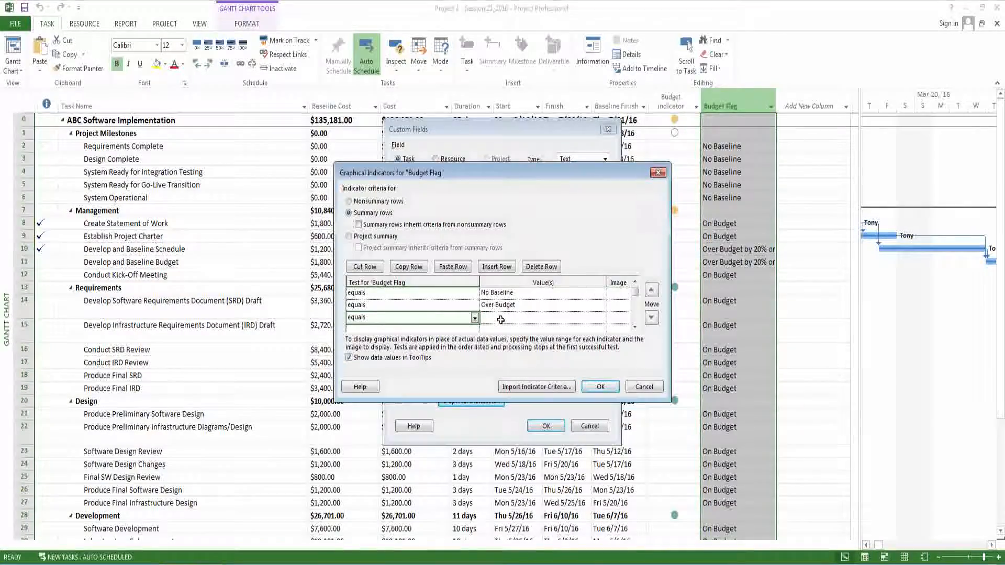
{"action": "left_click", "coordinate": [501, 320]}
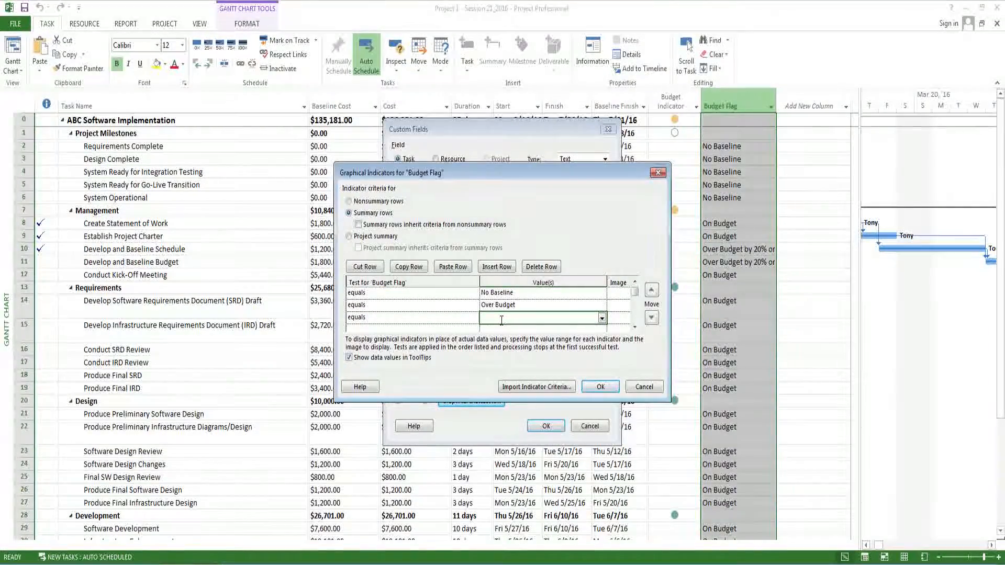
{"action": "type", "text": "On Bu"}
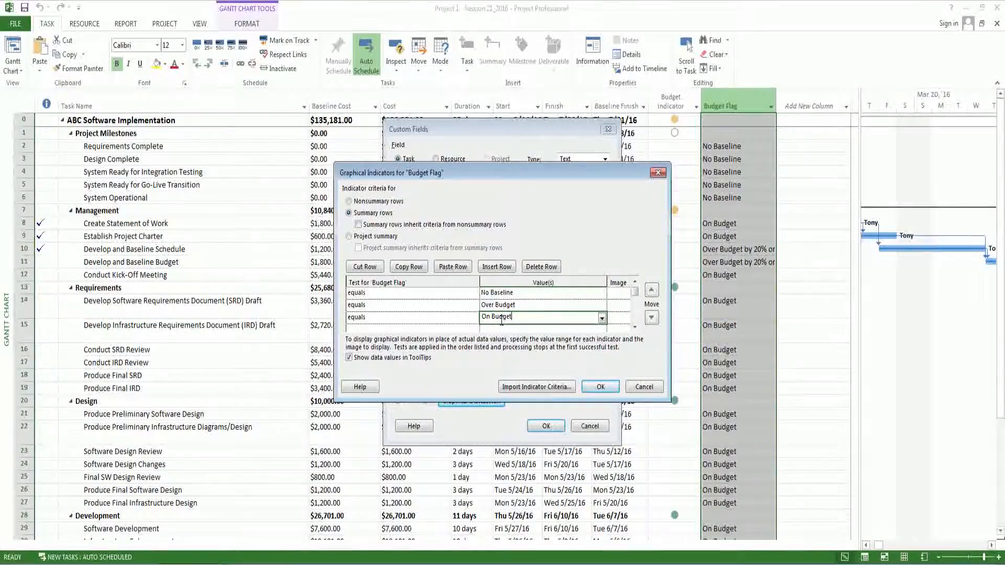
{"action": "type", "text": "dget"}
- Add a fourth indicator test as equals Over Budget by 20% or more, checking the remaining status values in the Untitled Notepad file
{"action": "left_click", "coordinate": [442, 324]}
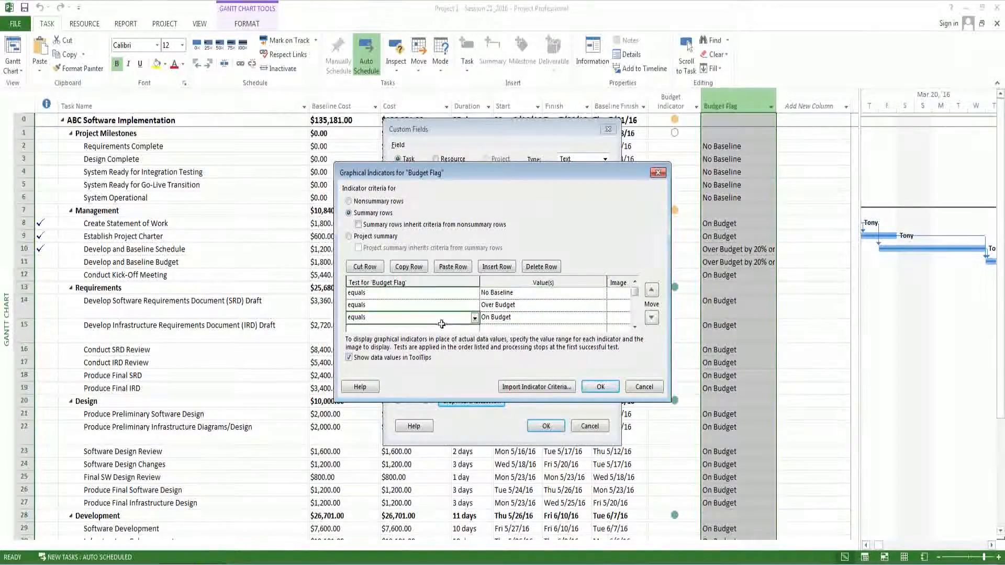
{"action": "left_click", "coordinate": [449, 328]}
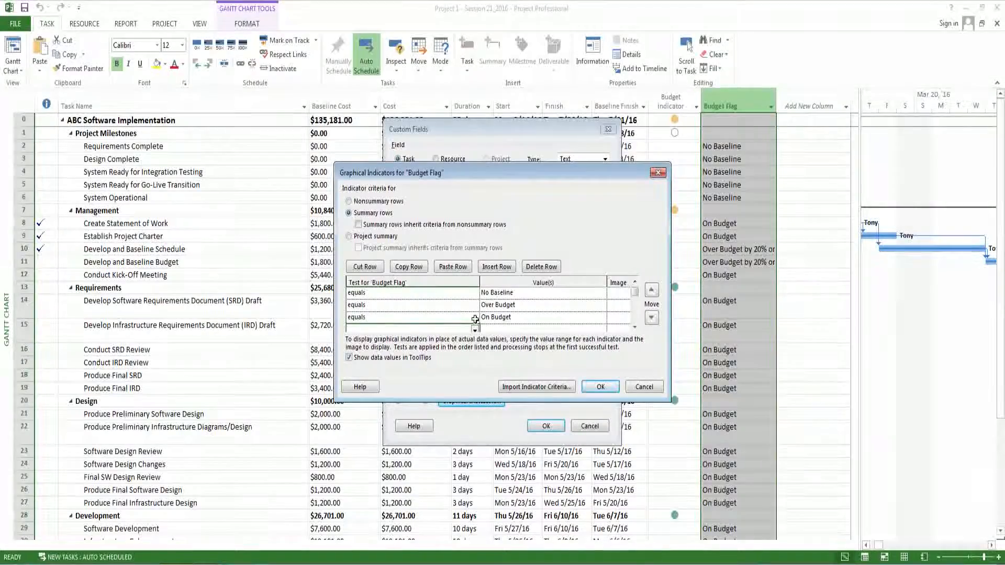
{"action": "left_click", "coordinate": [475, 329]}
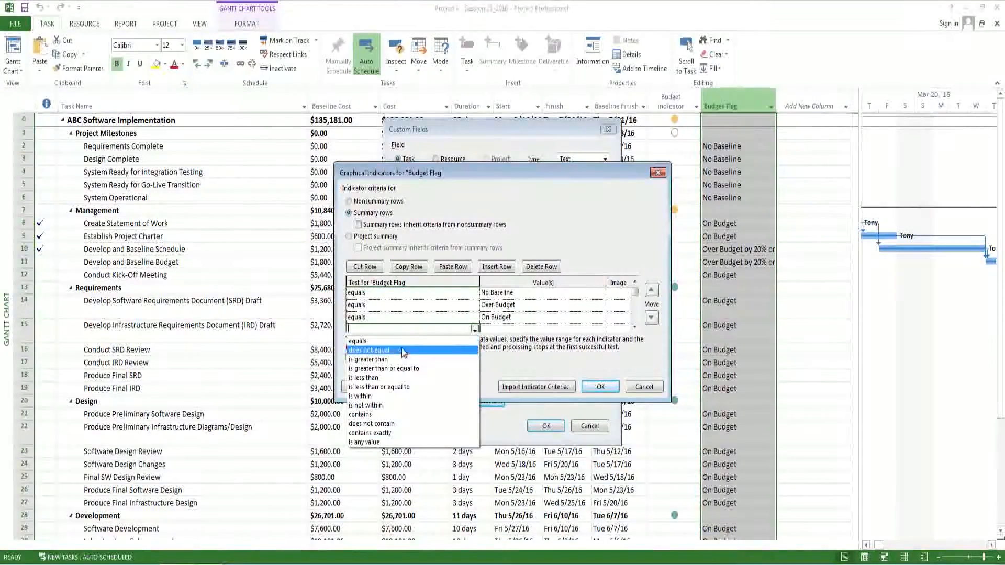
{"action": "left_click", "coordinate": [367, 341]}
{"action": "left_click", "coordinate": [544, 329]}
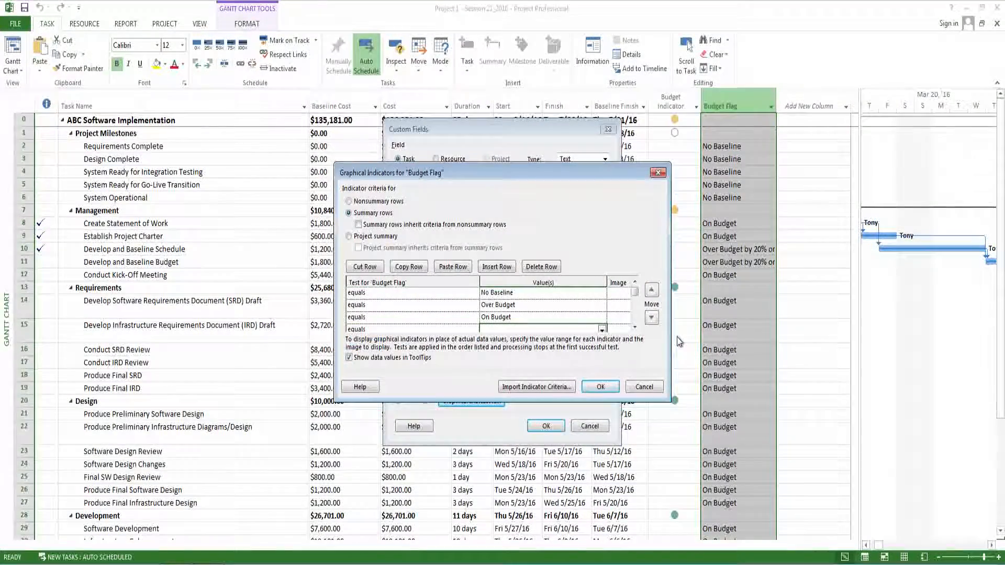
{"action": "left_click", "coordinate": [635, 328]}
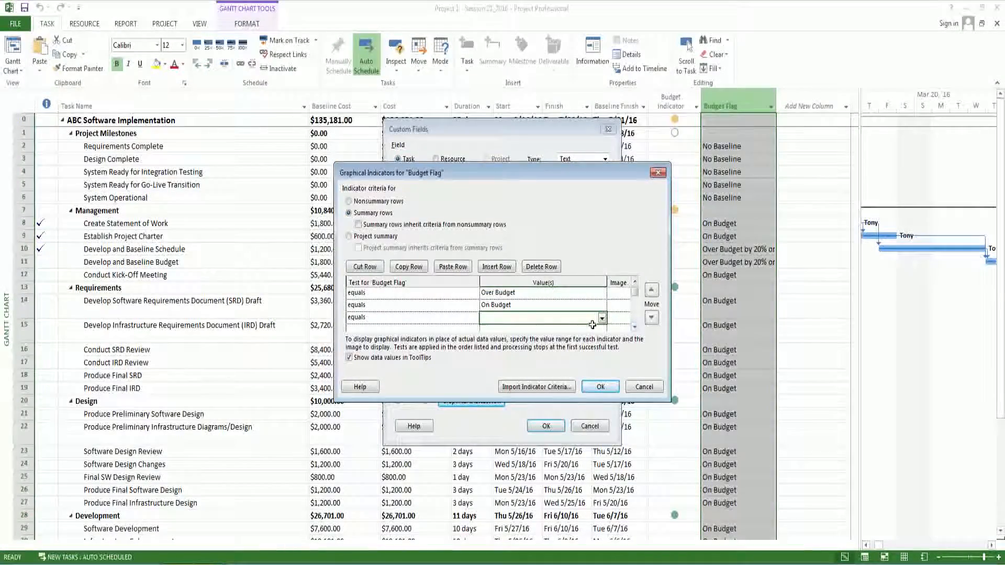
{"action": "left_click", "coordinate": [635, 327]}
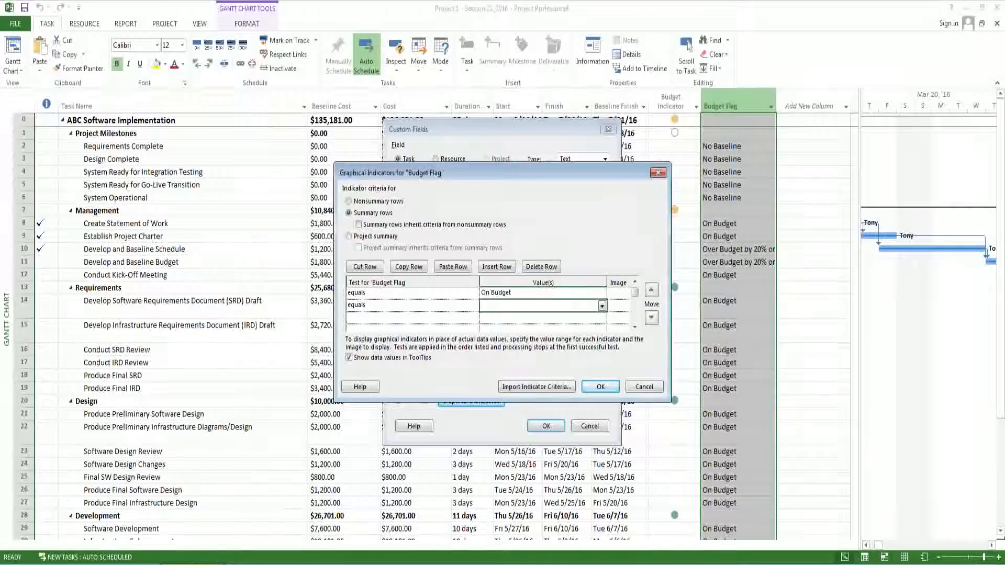
{"action": "key", "text": "alt+Tab"}
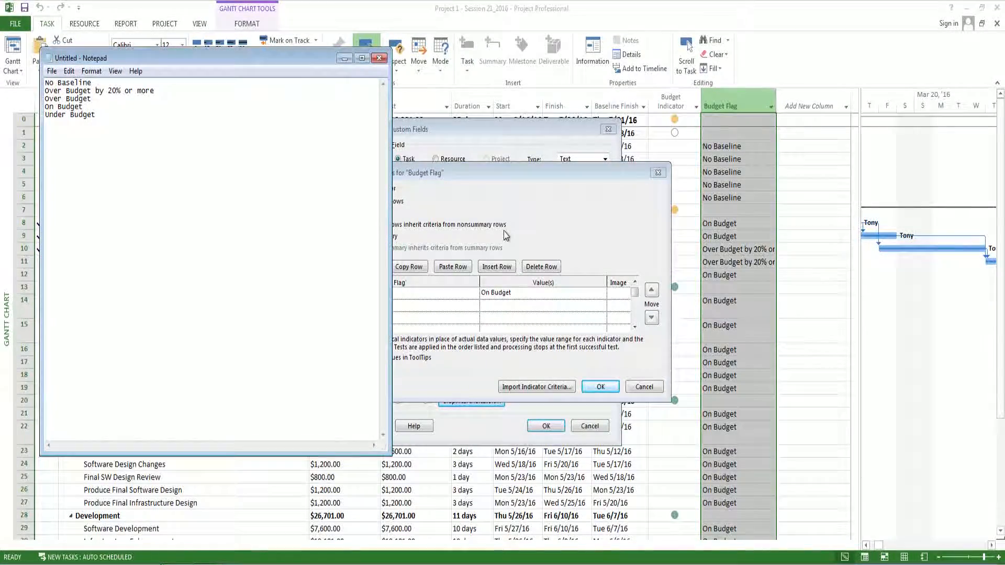
{"action": "left_click", "coordinate": [510, 305]}
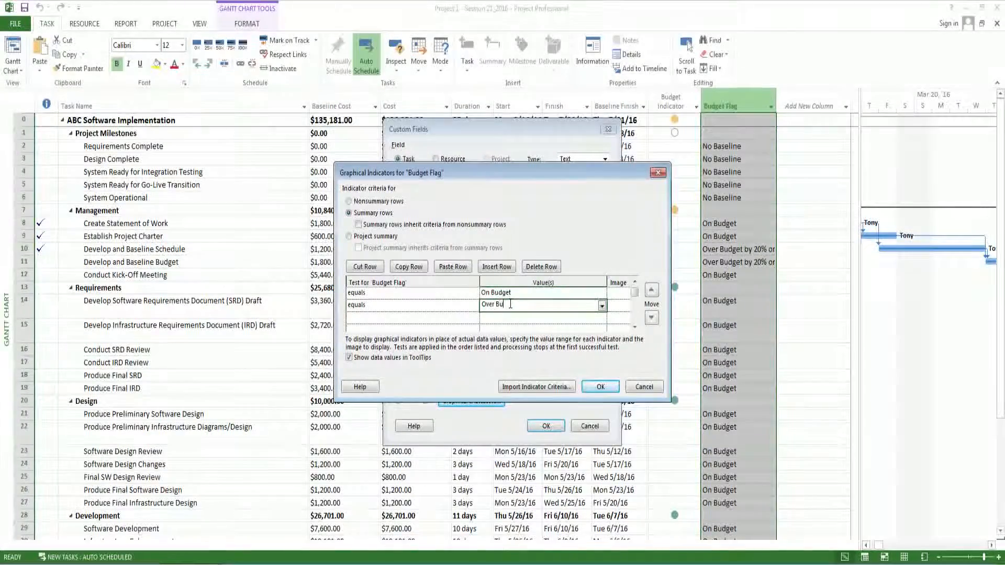
{"action": "type", "text": "Over Budget by 20% or"}
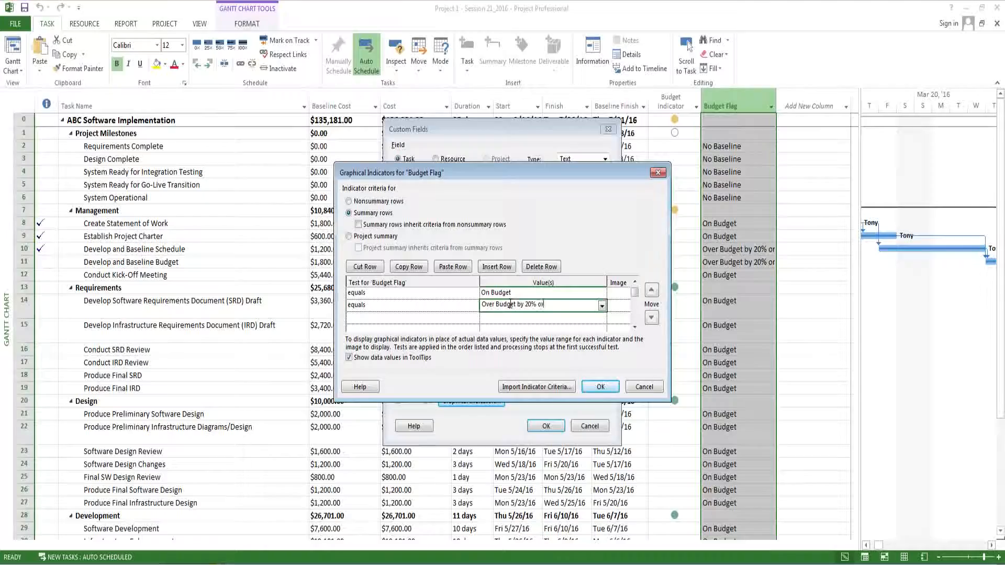
{"action": "type", "text": " more"}
- Add a fifth indicator test for summary rows as equals Under Budget
{"action": "left_click", "coordinate": [469, 317]}
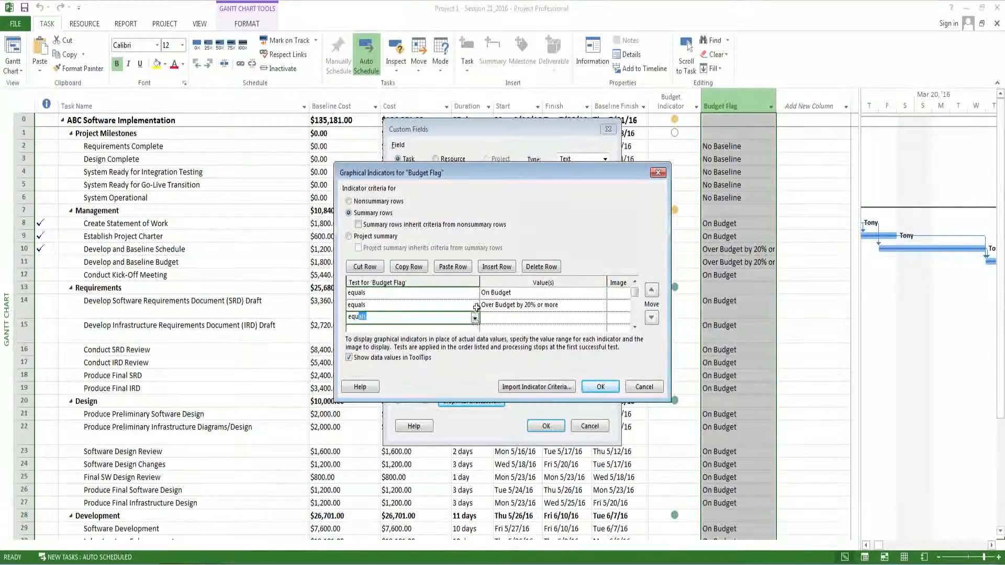
{"action": "left_click", "coordinate": [491, 318]}
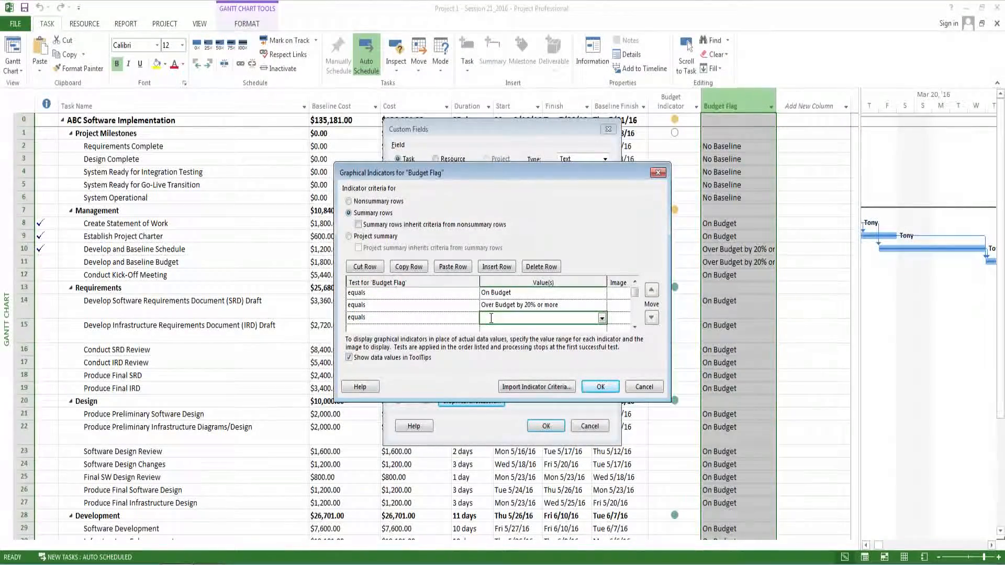
{"action": "type", "text": "Under Bud"}
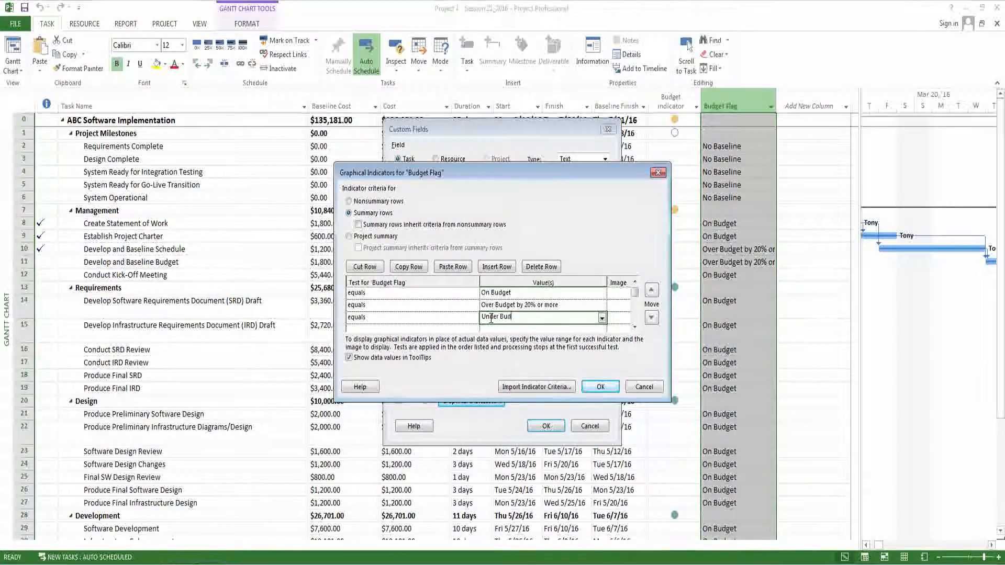
{"action": "type", "text": "get"}
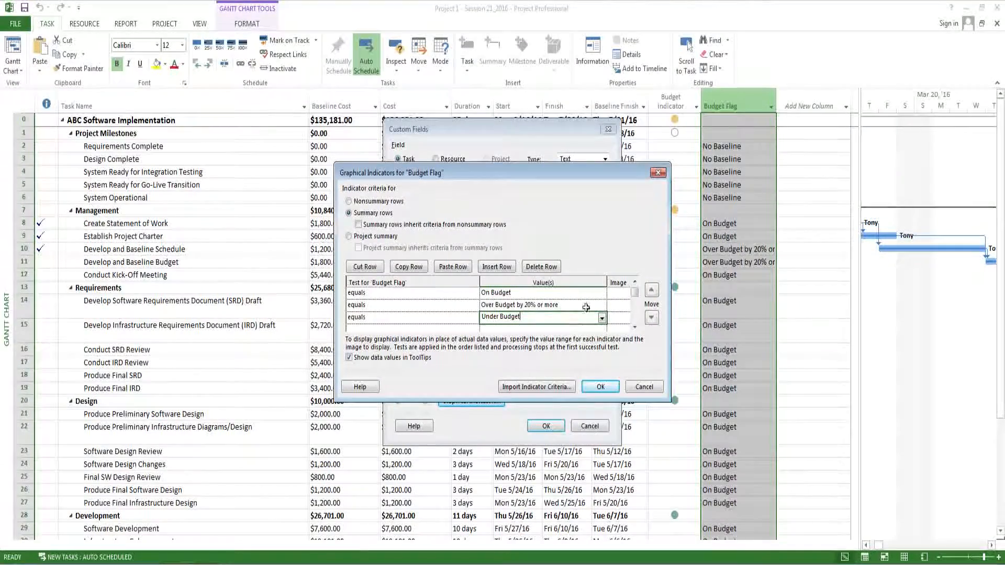
- Assign the white circle image to the No Baseline test
{"action": "left_click", "coordinate": [615, 292]}
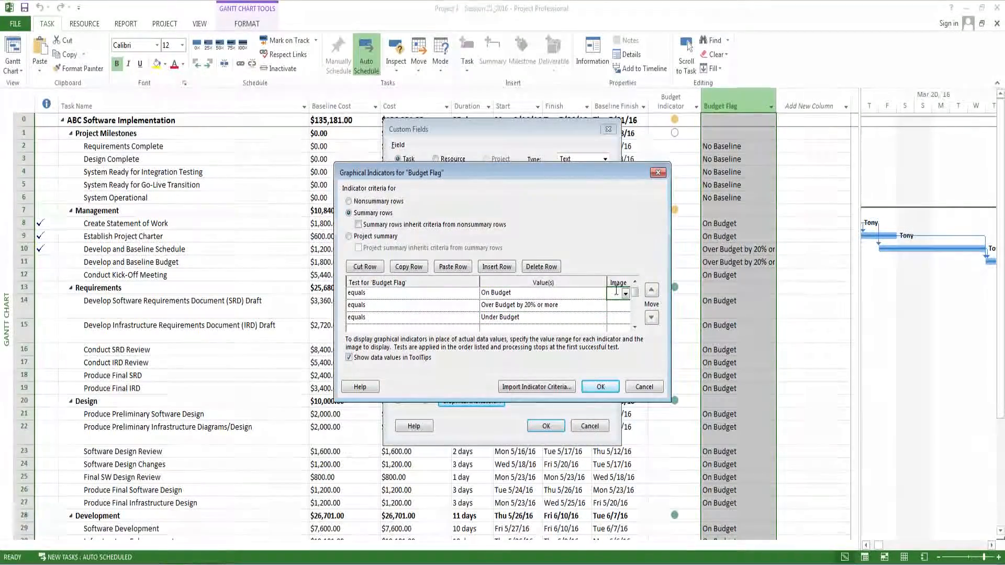
{"action": "double_click", "coordinate": [635, 281]}
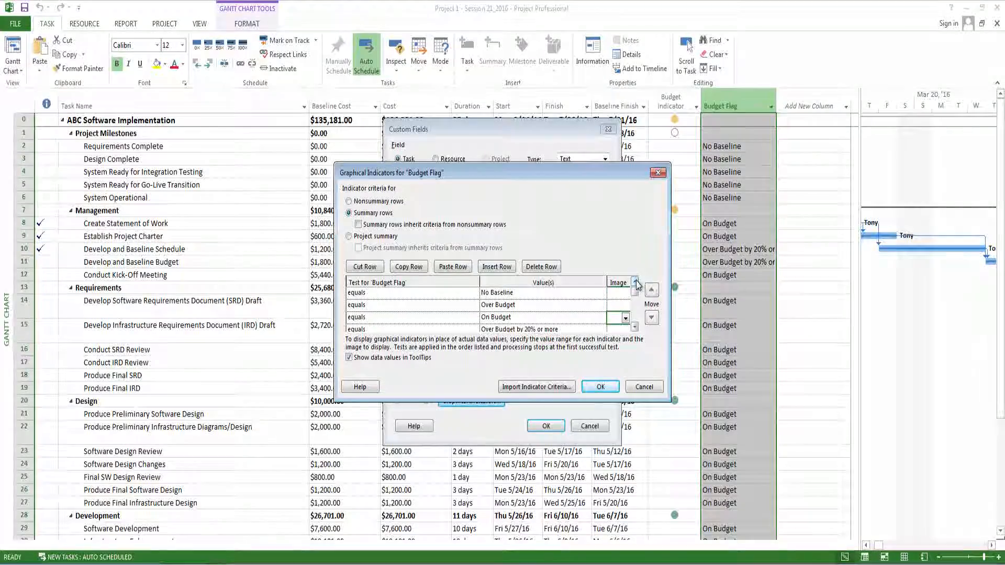
{"action": "left_click", "coordinate": [624, 295]}
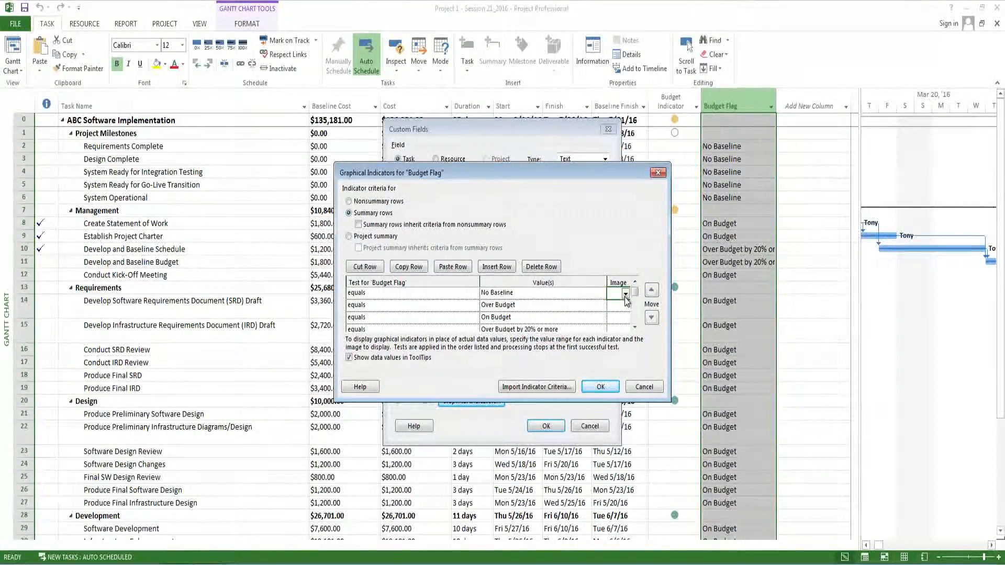
{"action": "left_click", "coordinate": [625, 295]}
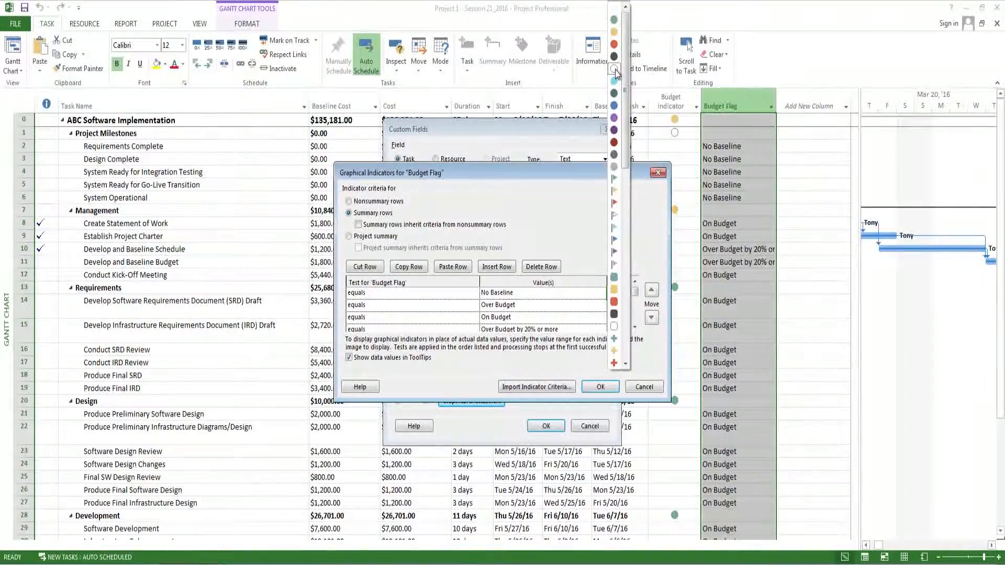
{"action": "left_click", "coordinate": [615, 70]}
- Assign the yellow circle image to the Over Budget test and the green circle to the On Budget test
{"action": "left_click", "coordinate": [620, 306]}
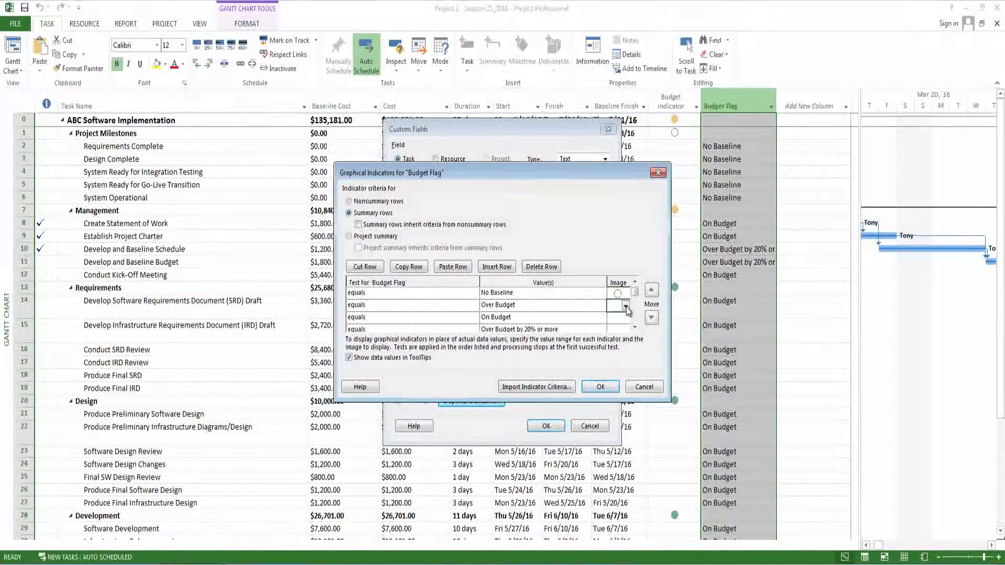
{"action": "left_click", "coordinate": [626, 307]}
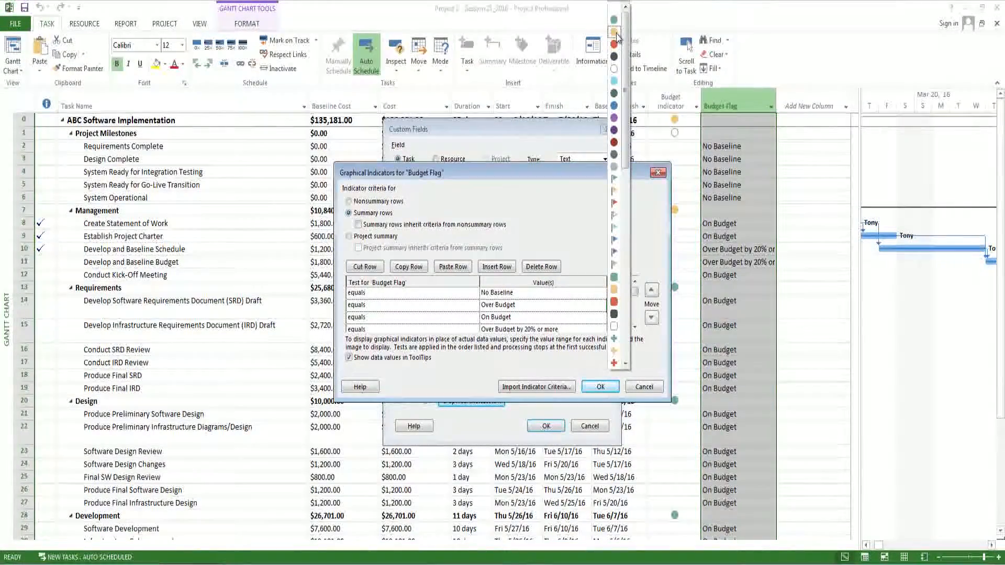
{"action": "left_click", "coordinate": [616, 34]}
{"action": "left_click", "coordinate": [626, 319]}
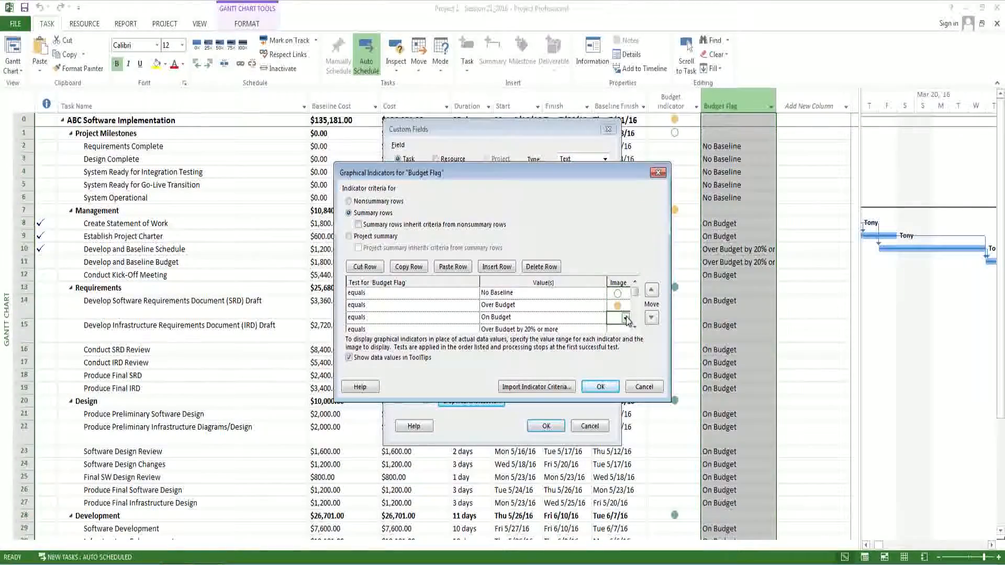
{"action": "left_click", "coordinate": [626, 319]}
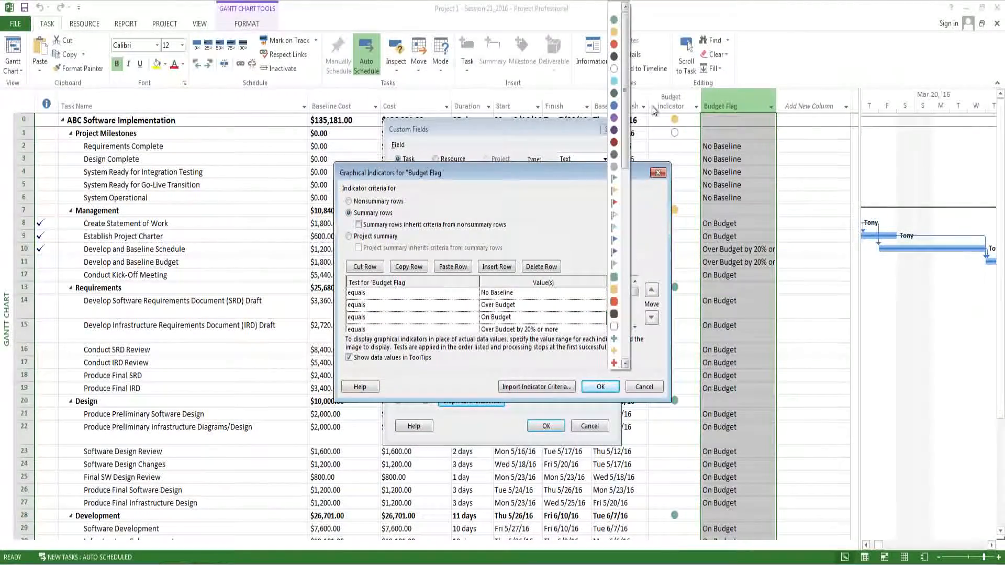
{"action": "left_click", "coordinate": [614, 20]}
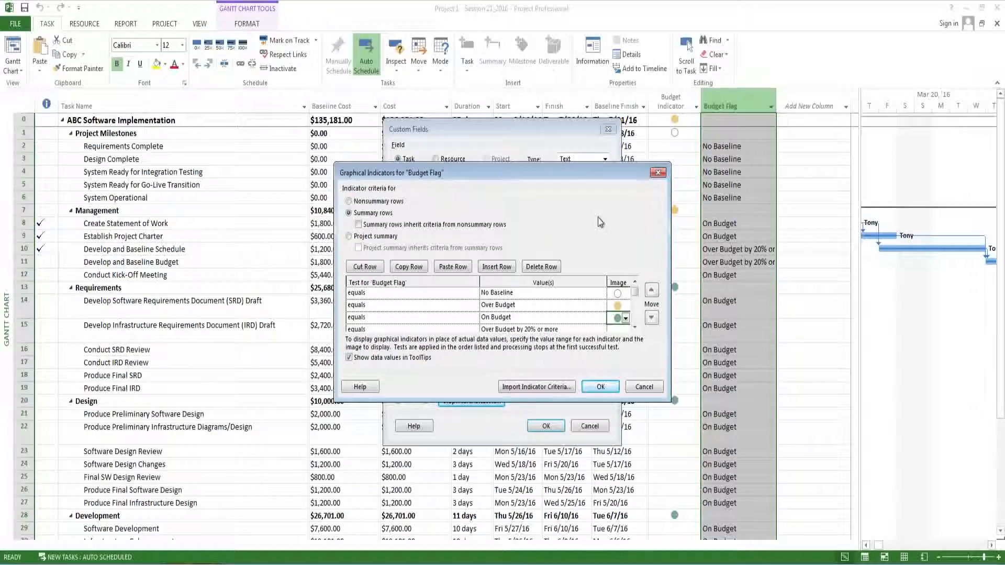
- Assign the red circle image to the Over Budget by 20% or more test
{"action": "scroll", "coordinate": [631, 327], "scroll_direction": "down", "scroll_amount": 2}
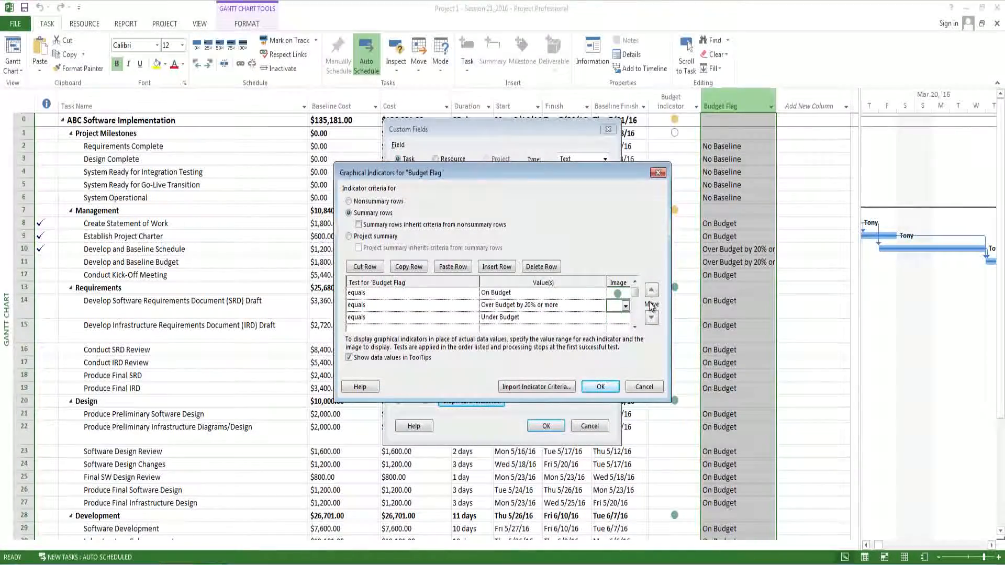
{"action": "left_click", "coordinate": [626, 306]}
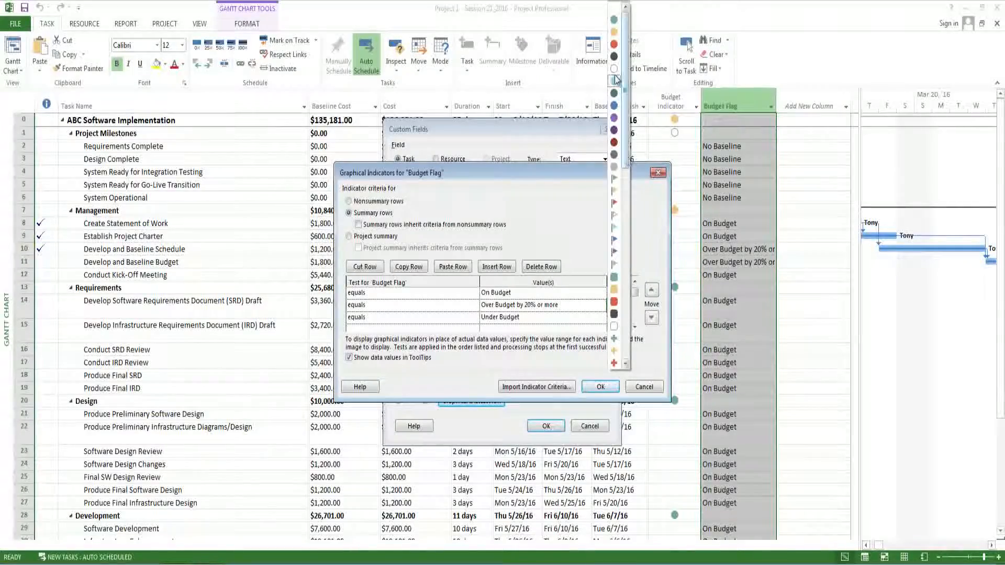
{"action": "left_click", "coordinate": [614, 44]}
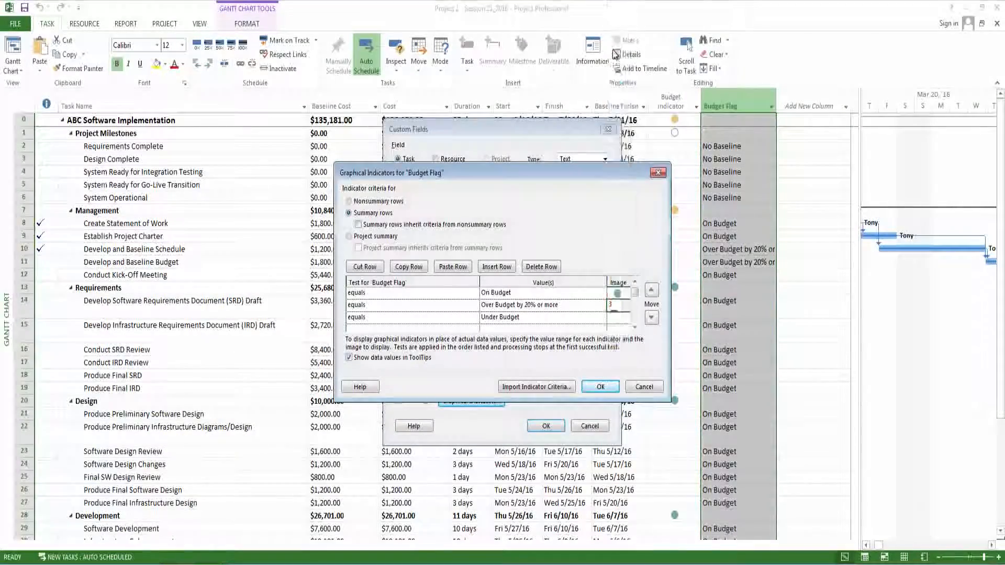
- Assign the green circle image to the Under Budget test and apply the graphical indicators and custom field settings
{"action": "left_click", "coordinate": [617, 318]}
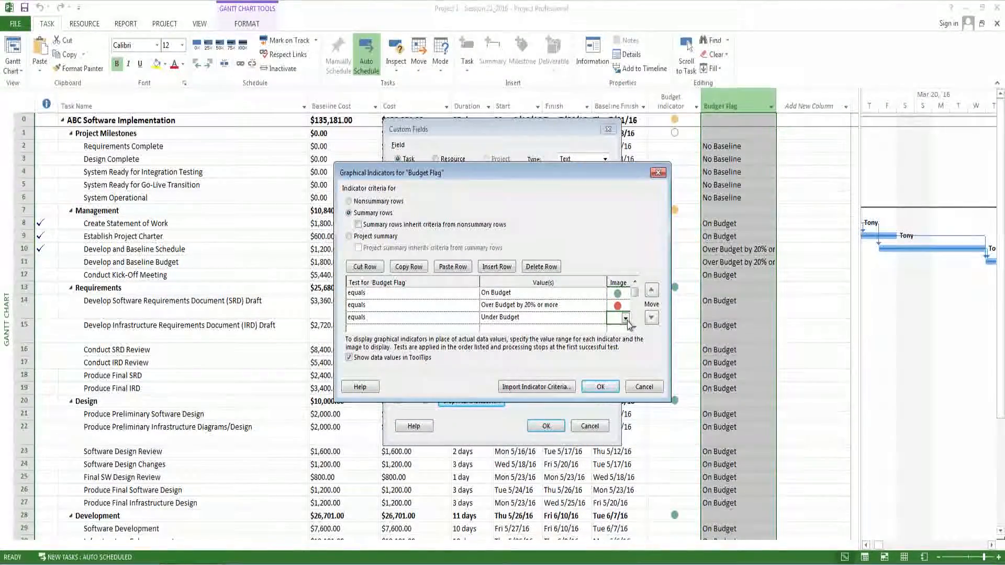
{"action": "left_click", "coordinate": [626, 319]}
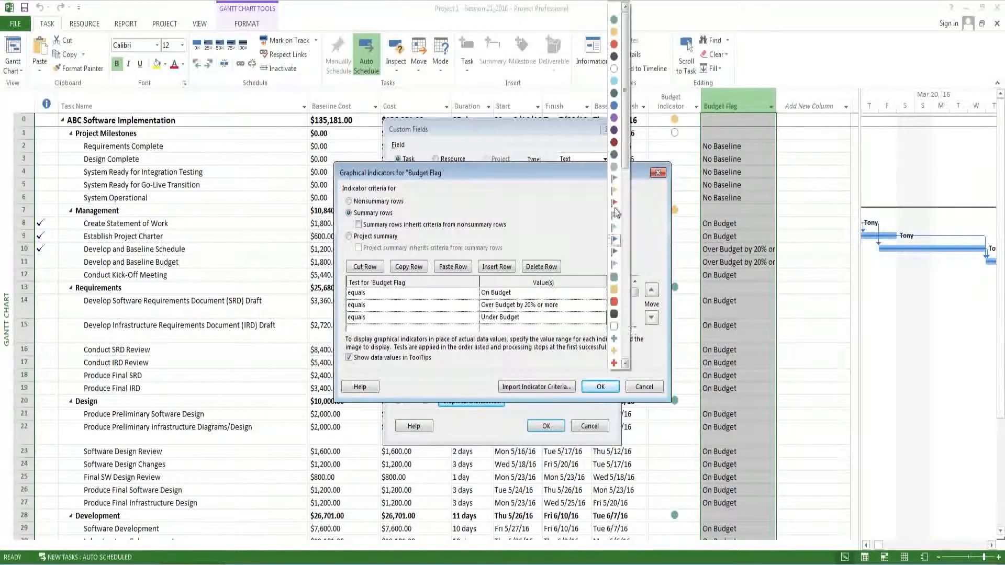
{"action": "left_click", "coordinate": [616, 21]}
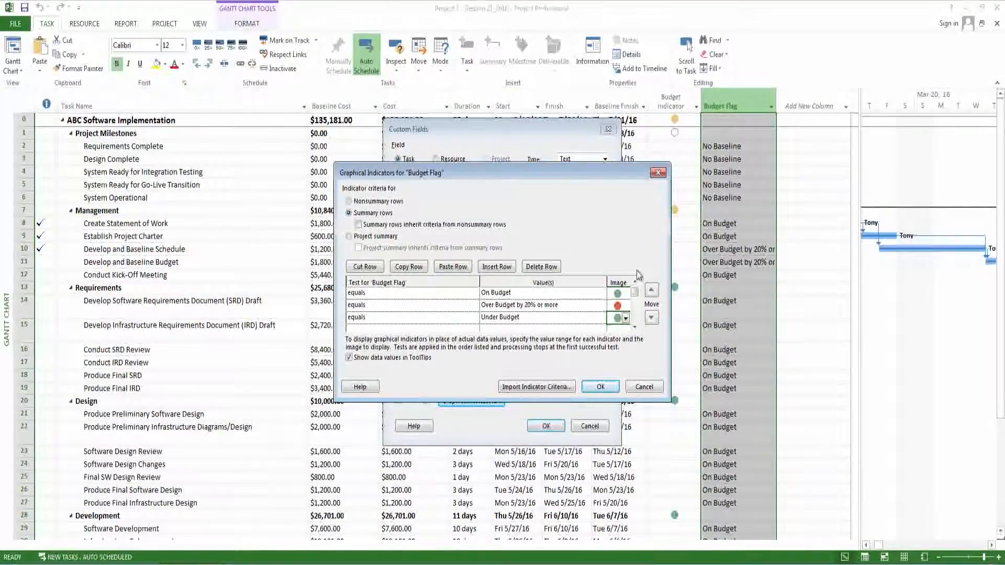
{"action": "left_click", "coordinate": [601, 387]}
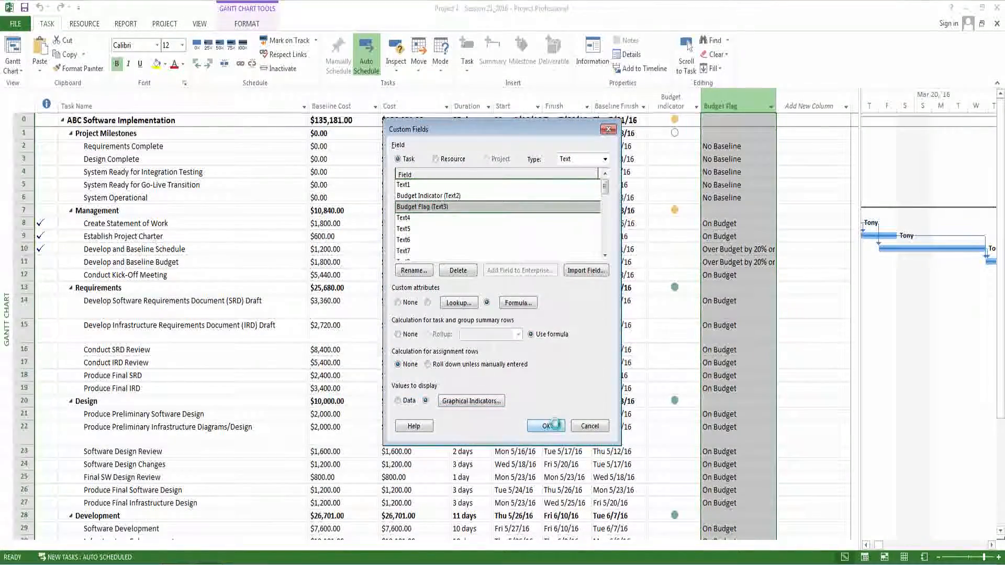
{"action": "left_click", "coordinate": [556, 427]}
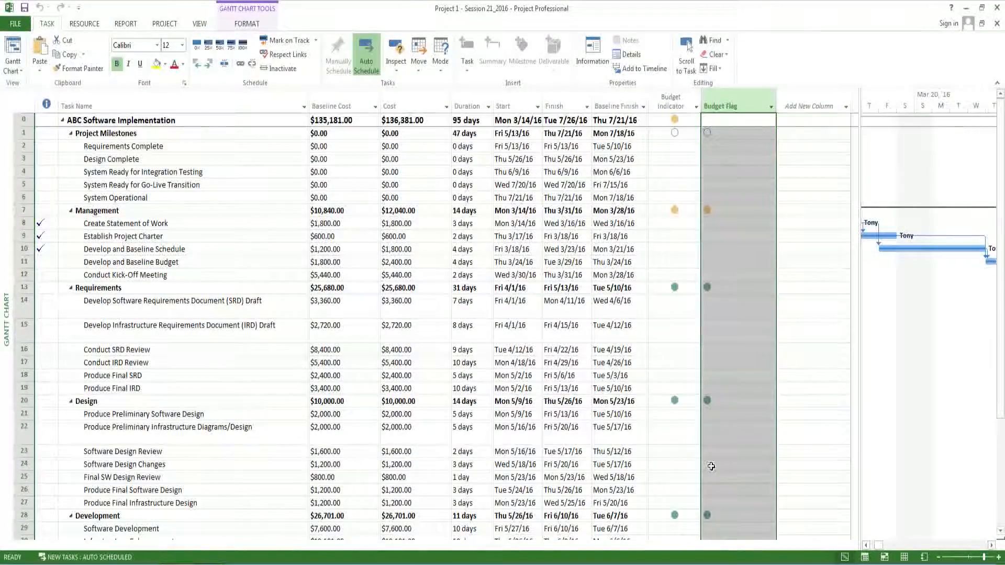
- Set both the title alignment and the data alignment of the Budget Flag column to Center
{"action": "left_click", "coordinate": [734, 133]}
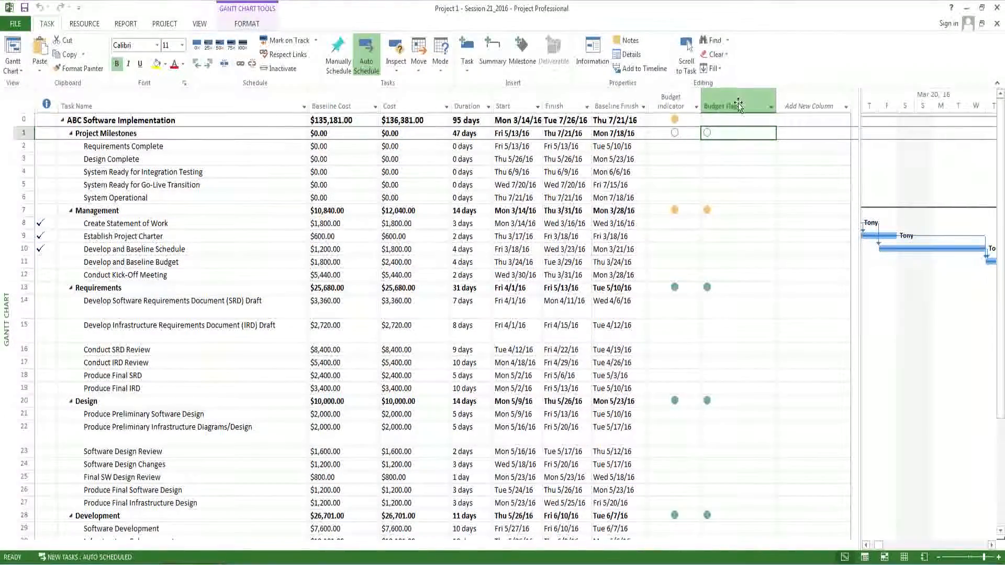
{"action": "left_click", "coordinate": [738, 102]}
{"action": "right_click", "coordinate": [738, 104]}
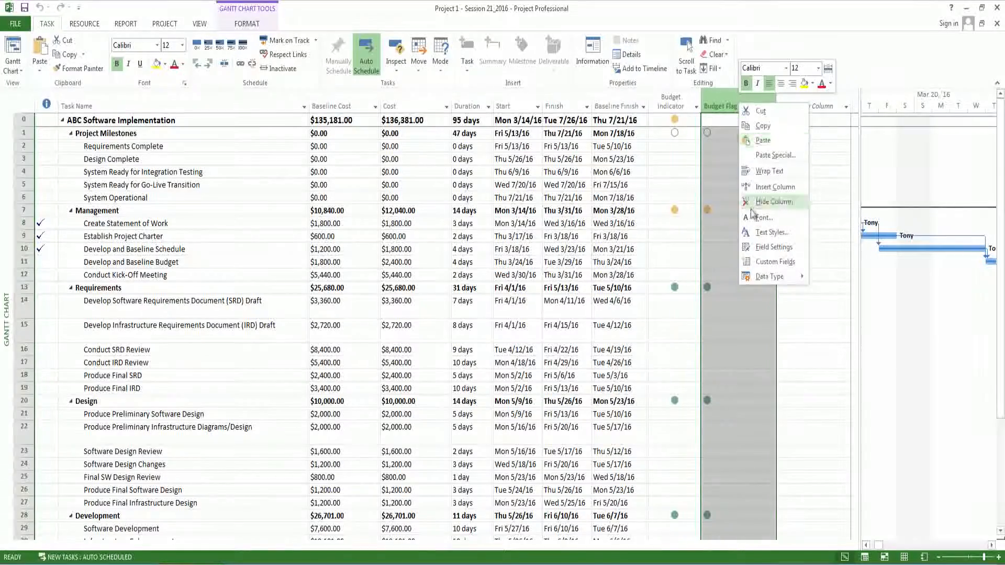
{"action": "left_click", "coordinate": [760, 248]}
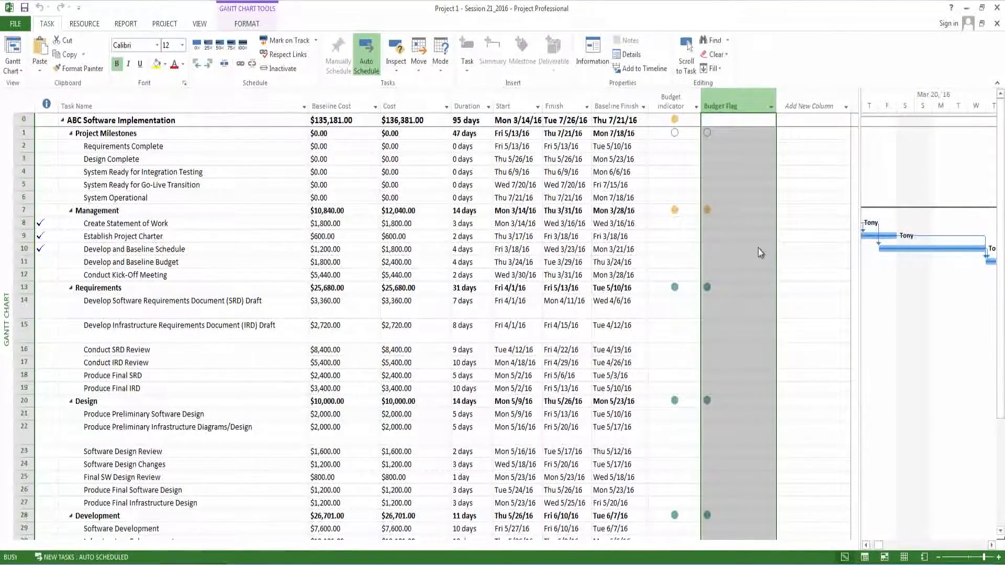
{"action": "left_click", "coordinate": [517, 279]}
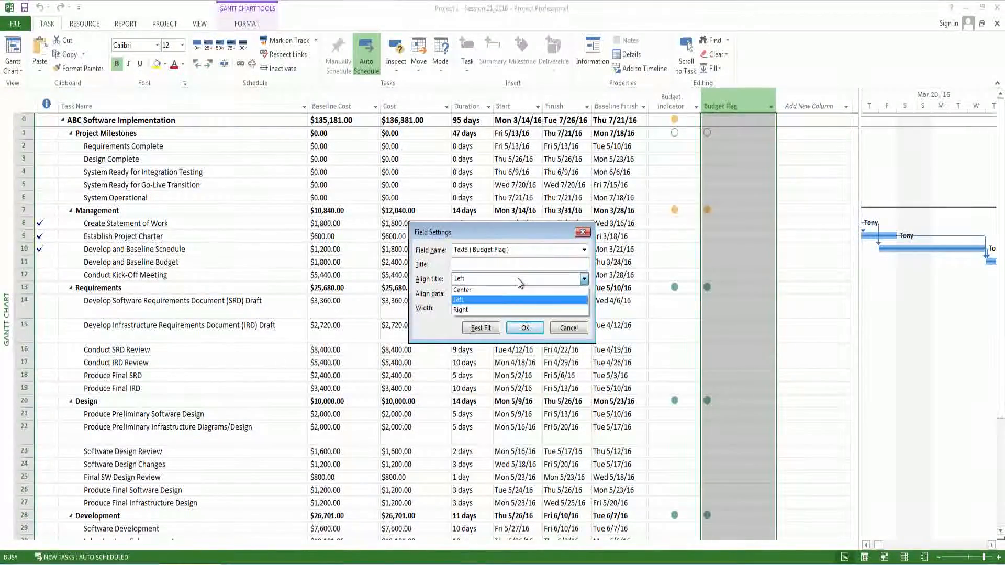
{"action": "left_click", "coordinate": [511, 289]}
{"action": "left_click", "coordinate": [506, 294]}
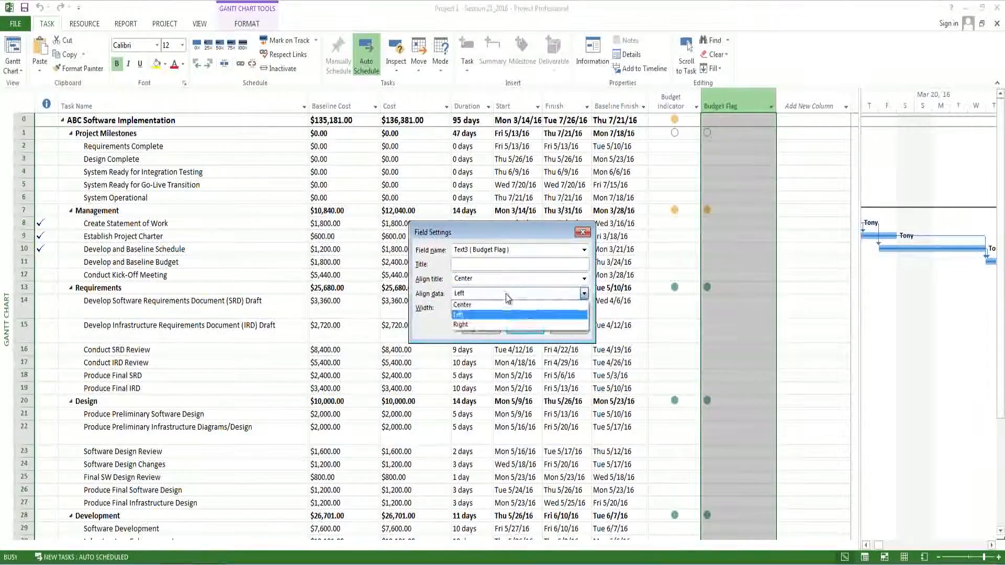
{"action": "left_click", "coordinate": [500, 306]}
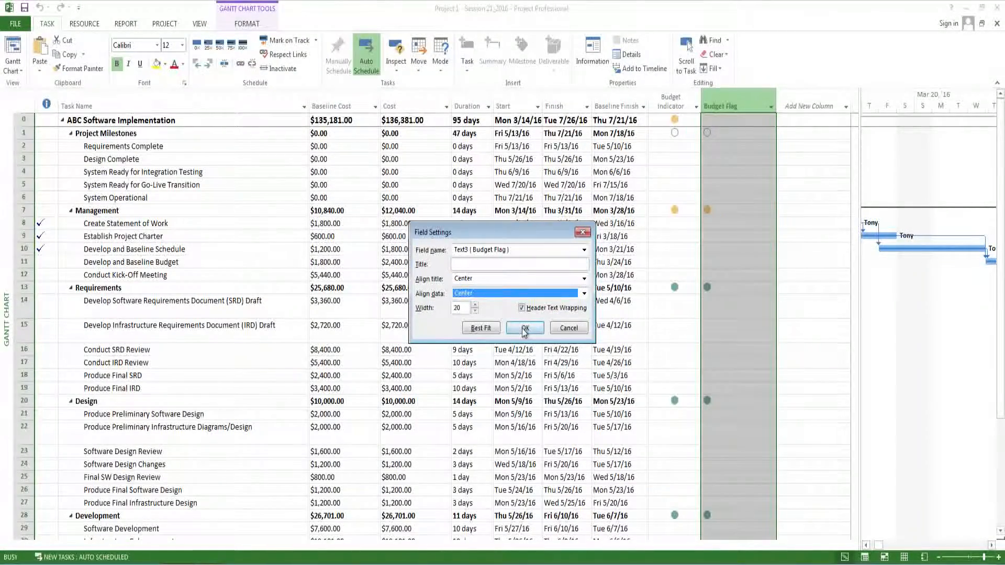
{"action": "left_click", "coordinate": [524, 328]}
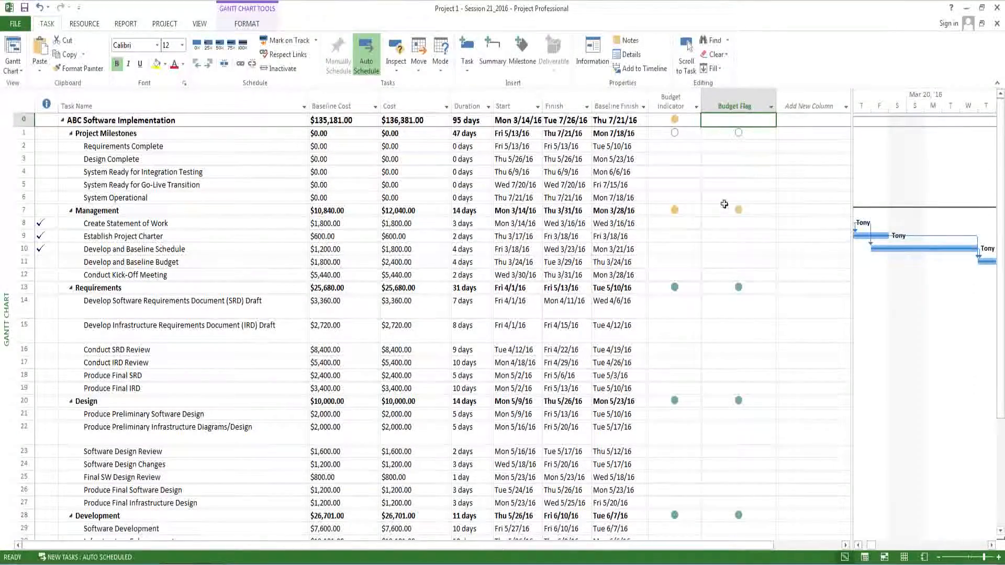
{"action": "mouse_move", "coordinate": [731, 209]}
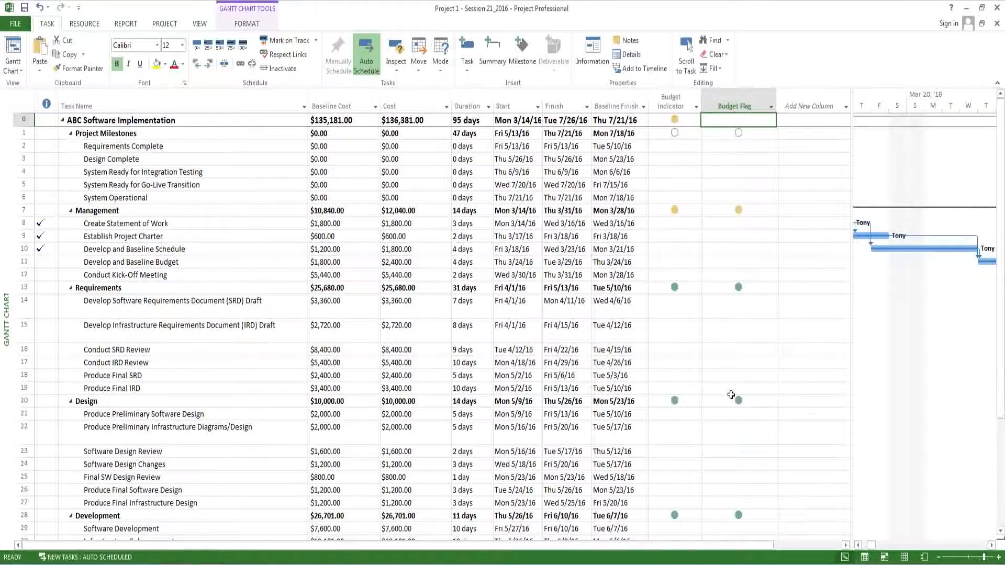
{"action": "scroll", "coordinate": [732, 395], "scroll_direction": "down", "scroll_amount": 5}
{"action": "scroll", "coordinate": [740, 351], "scroll_direction": "up", "scroll_amount": 3}
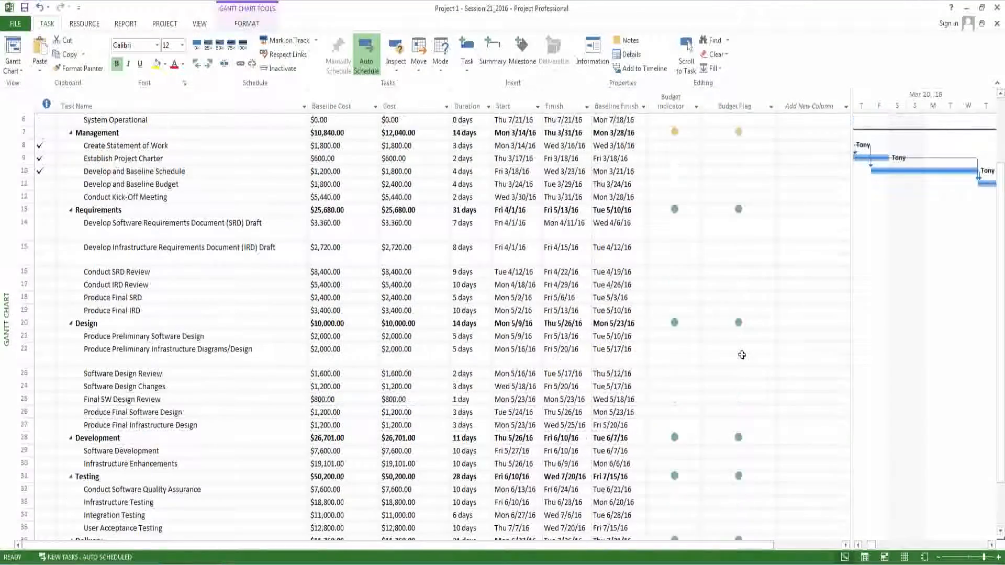
{"action": "scroll", "coordinate": [743, 247], "scroll_direction": "up", "scroll_amount": 1}
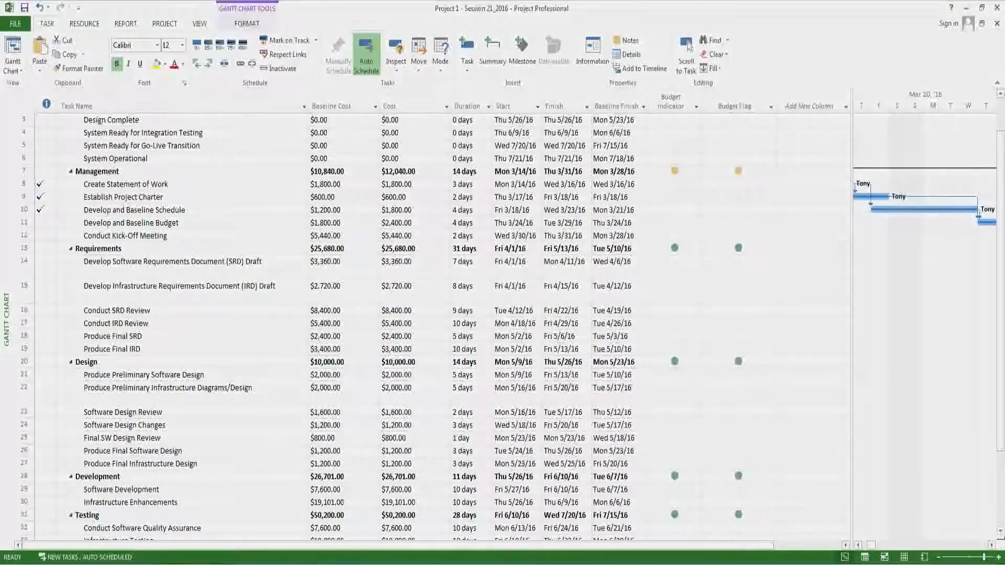